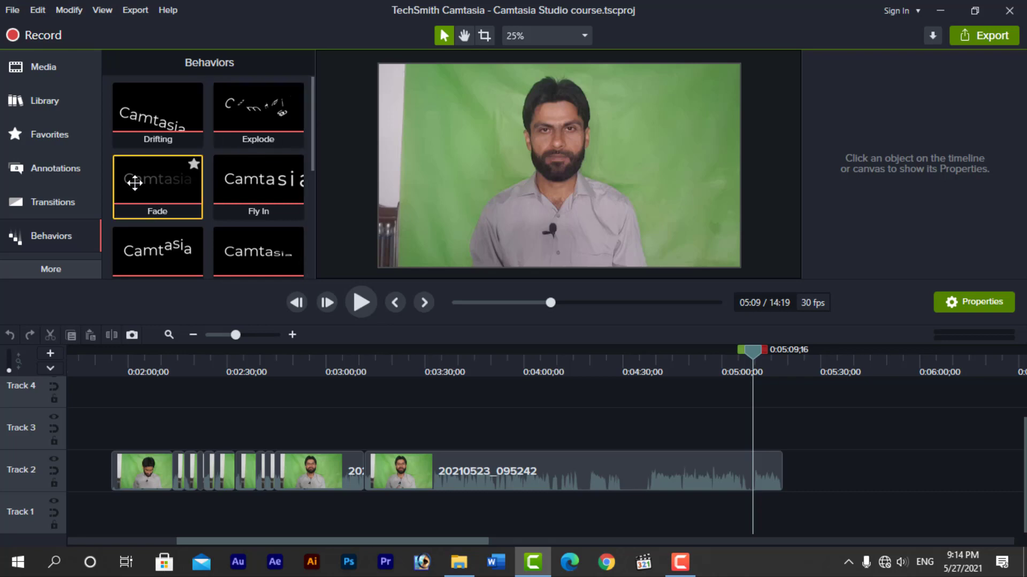
Show the Fades set in the Transitions library
{"action": "left_click", "coordinate": [61, 199]}
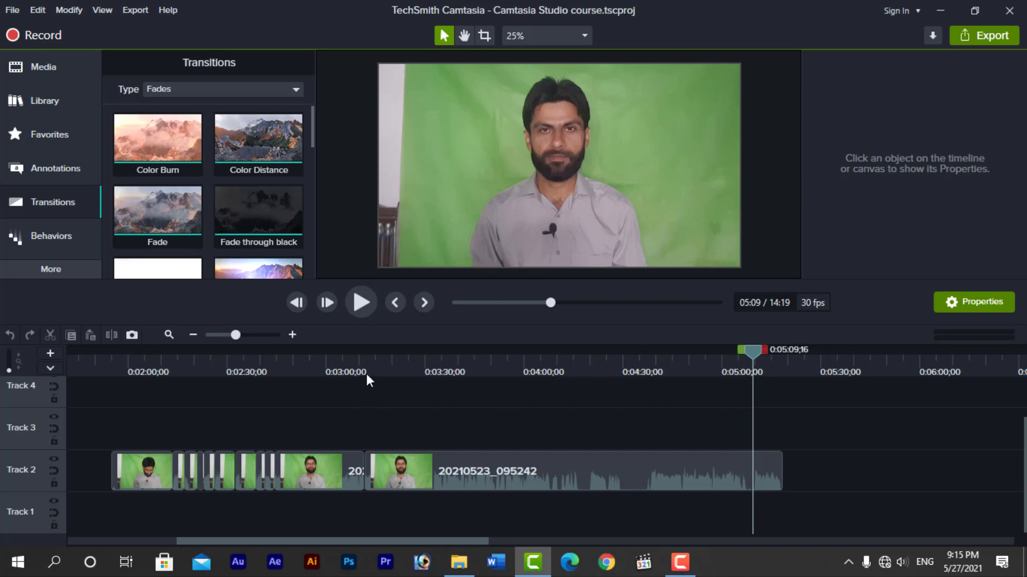
Zoom and scroll the timeline to locate the short Track 2 clip at 0:02:23
{"action": "left_click_drag", "start_coordinate": [367, 365], "coordinate": [363, 354]}
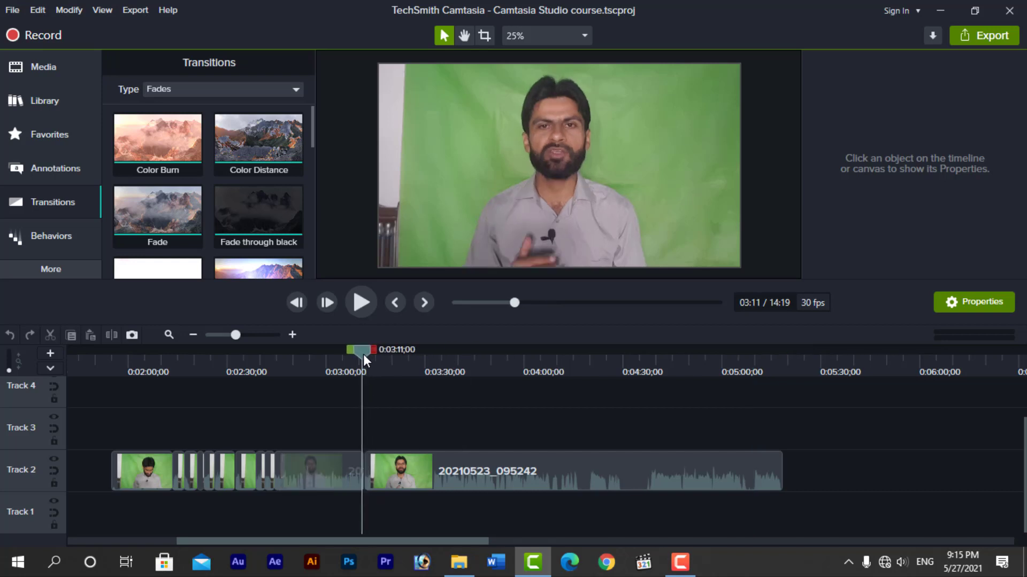
{"action": "left_click", "coordinate": [295, 334]}
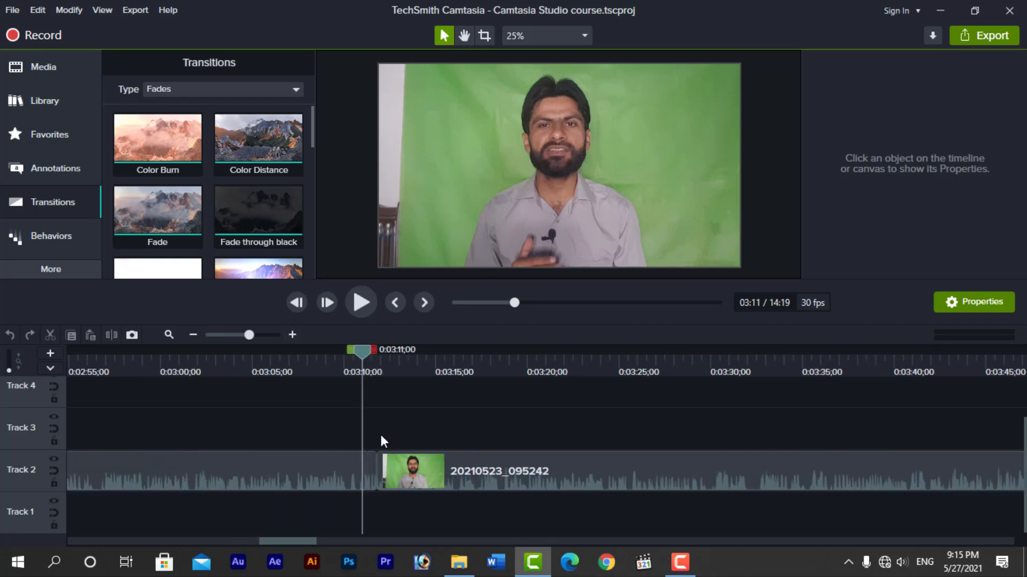
{"action": "left_click", "coordinate": [382, 487]}
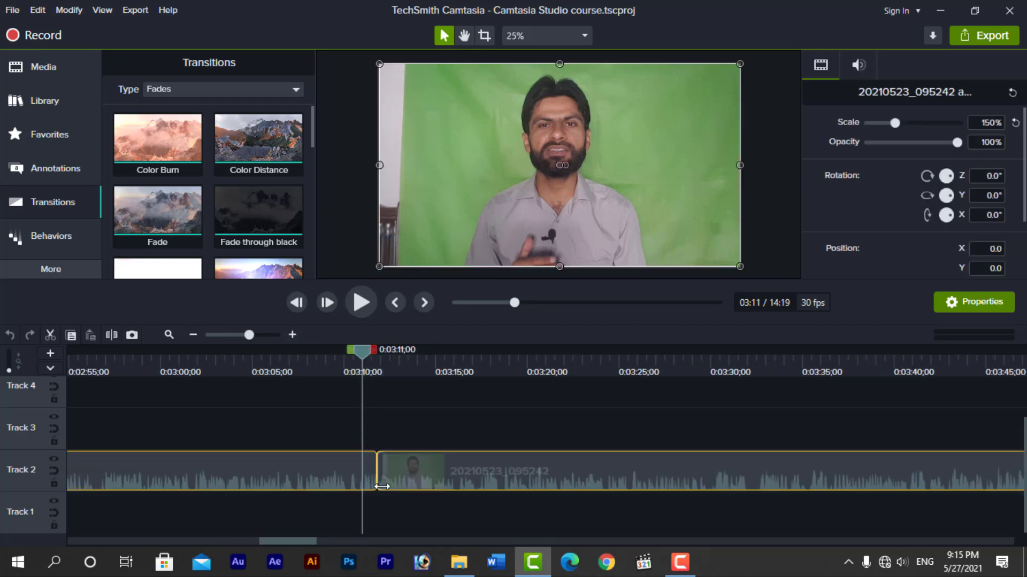
{"action": "left_click_drag", "start_coordinate": [360, 352], "coordinate": [399, 354]}
{"action": "left_click", "coordinate": [196, 335]}
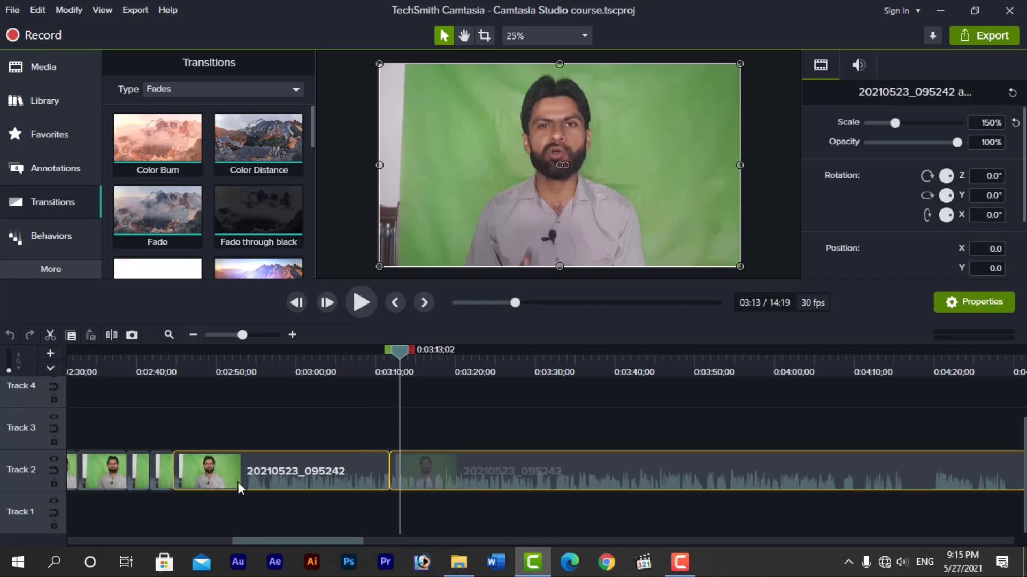
{"action": "left_click_drag", "start_coordinate": [296, 545], "coordinate": [240, 543]}
{"action": "left_click", "coordinate": [264, 368]}
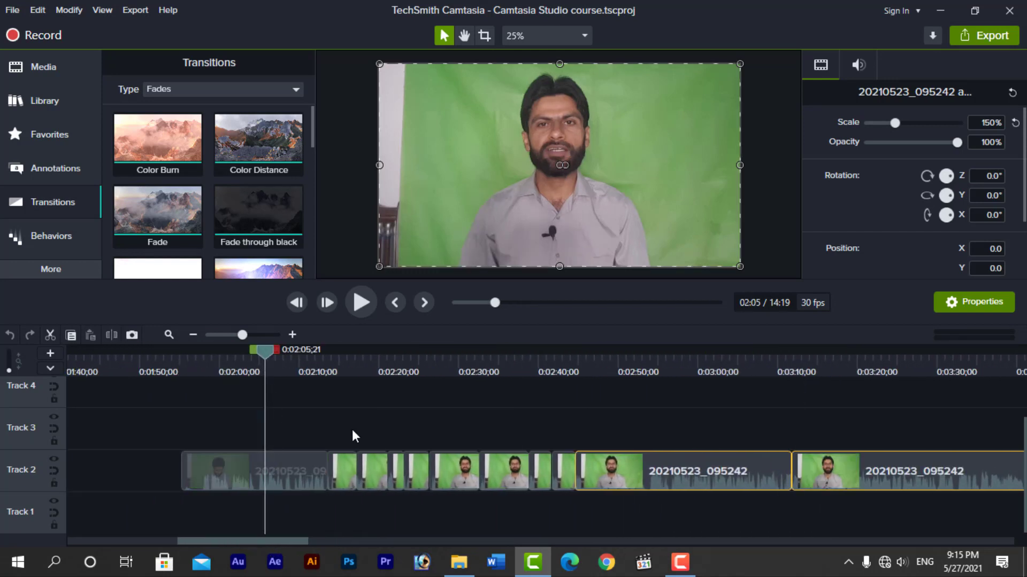
{"action": "left_click_drag", "start_coordinate": [293, 544], "coordinate": [321, 539]}
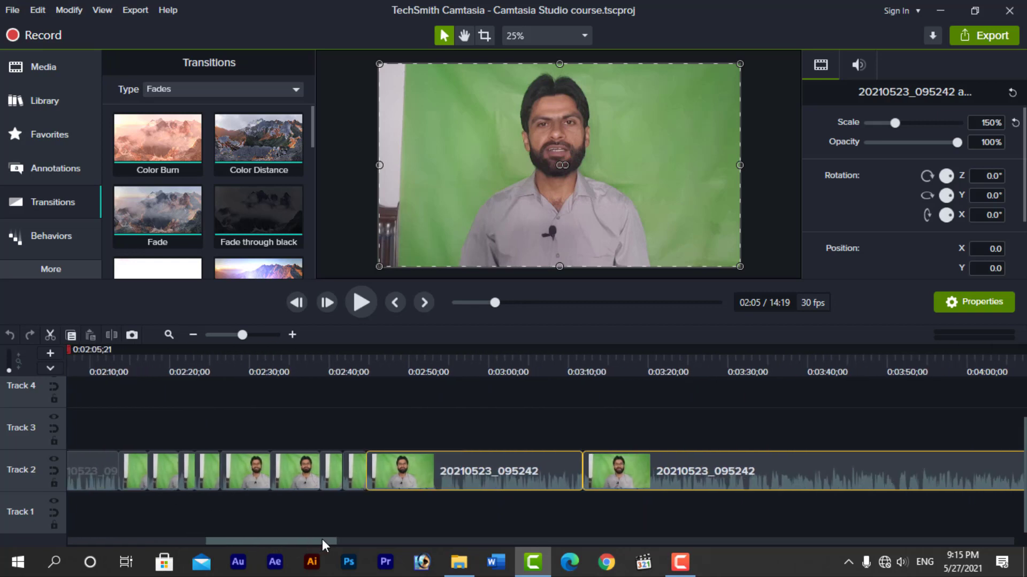
{"action": "left_click", "coordinate": [293, 336]}
{"action": "left_click", "coordinate": [293, 339]}
{"action": "left_click_drag", "start_coordinate": [202, 543], "coordinate": [234, 539]}
Select the 0:02:23 clip and show the Behaviors library
{"action": "left_click", "coordinate": [276, 459]}
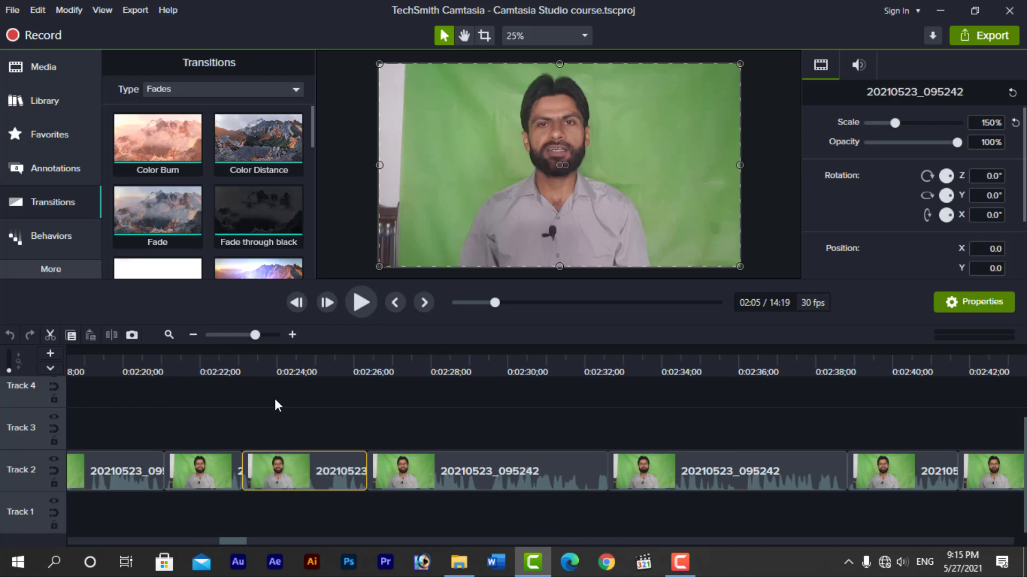
{"action": "left_click", "coordinate": [268, 365]}
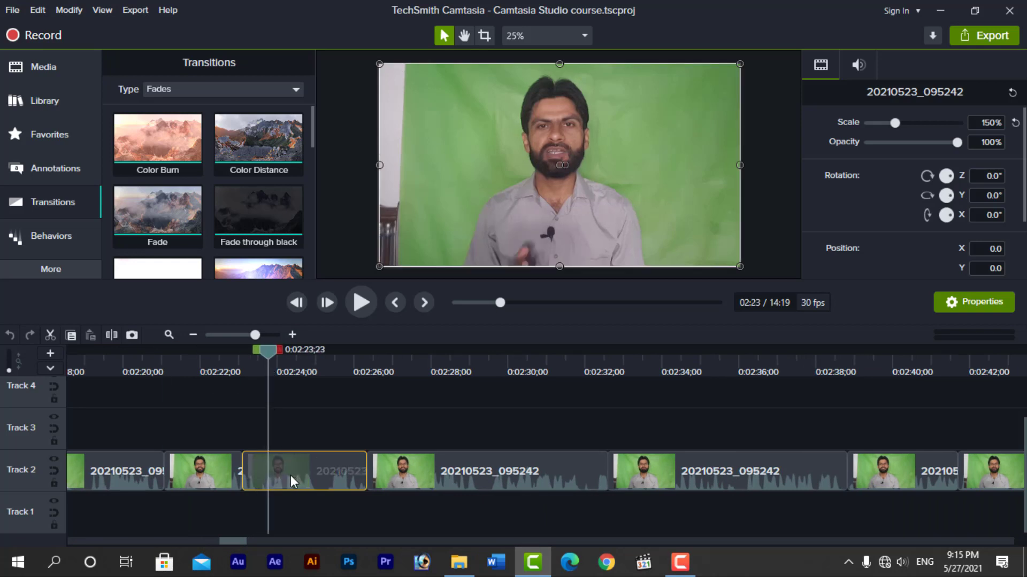
{"action": "left_click", "coordinate": [64, 233]}
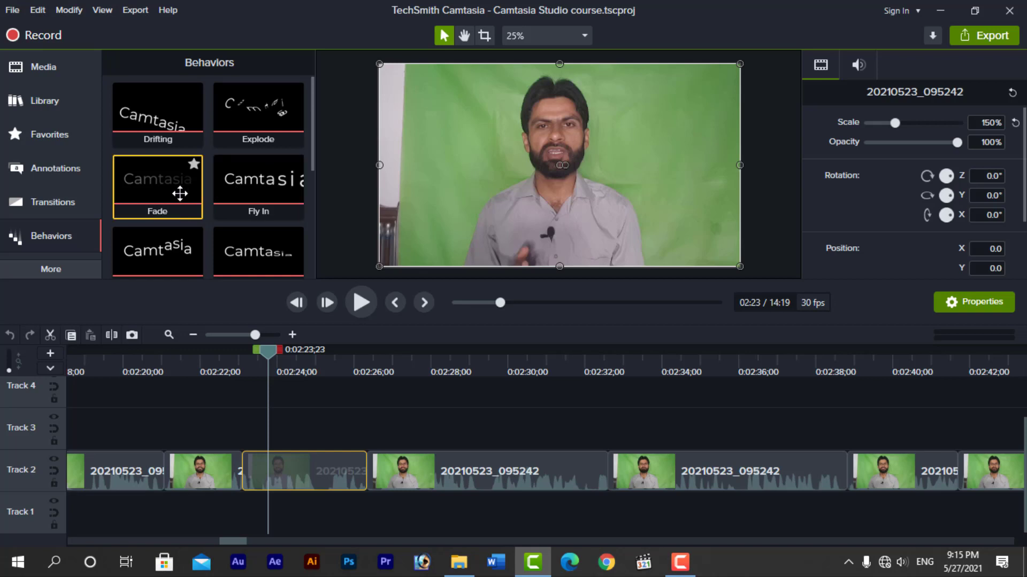
Apply the Drifting behavior to the Track 2 clip at 0:02:23
{"action": "scroll", "coordinate": [171, 191], "scroll_direction": "down", "scroll_amount": 4}
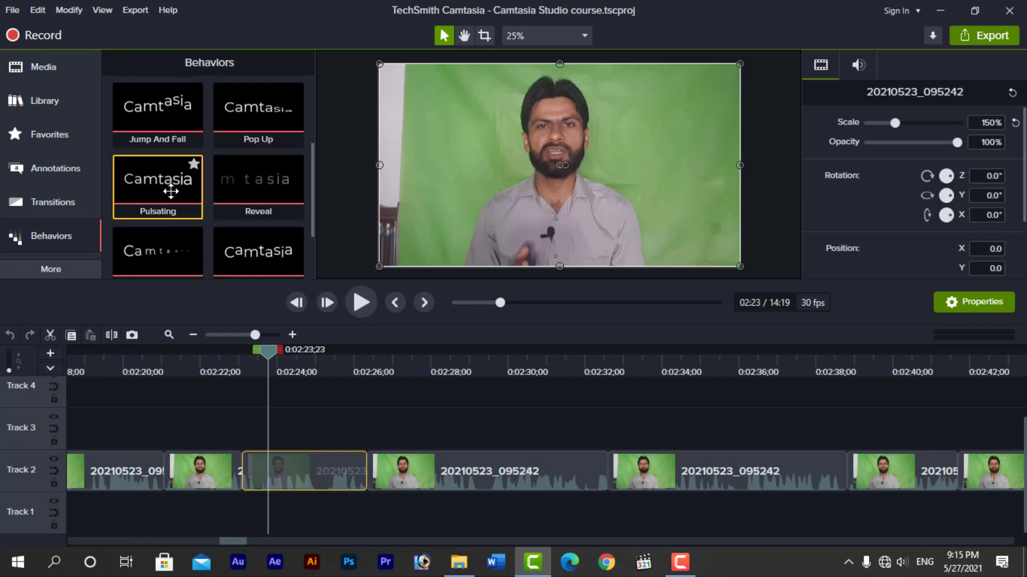
{"action": "scroll", "coordinate": [172, 192], "scroll_direction": "up", "scroll_amount": 4}
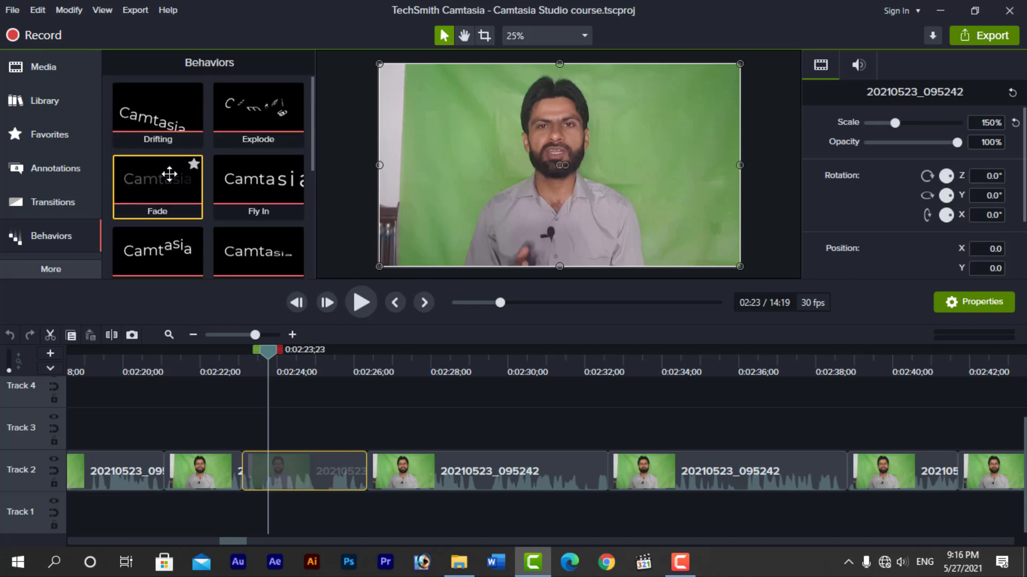
{"action": "left_click_drag", "start_coordinate": [156, 120], "coordinate": [294, 468]}
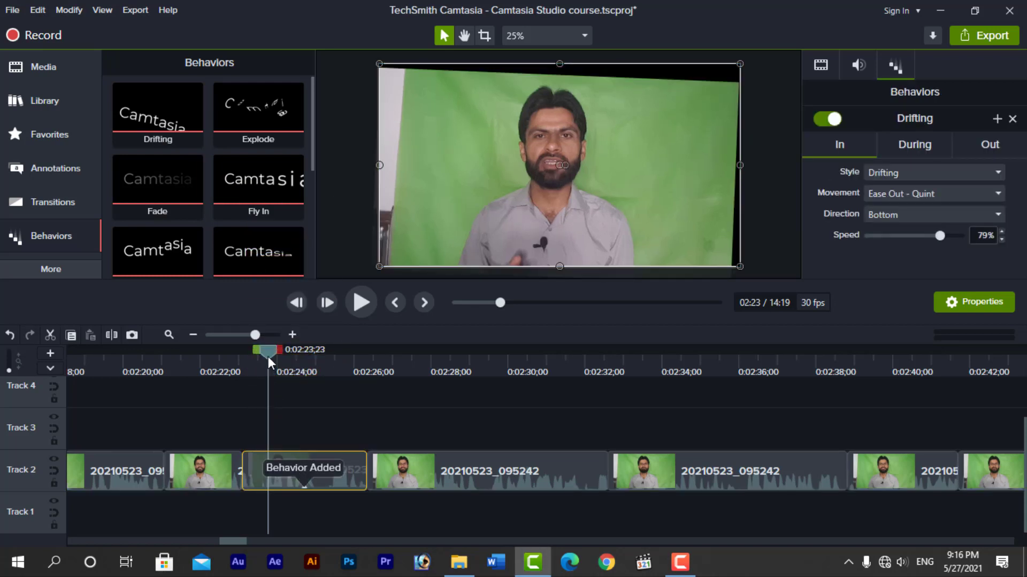
Play the clip twice from just before 0:02:23 to preview the Drifting animation
{"action": "left_click_drag", "start_coordinate": [268, 357], "coordinate": [233, 361]}
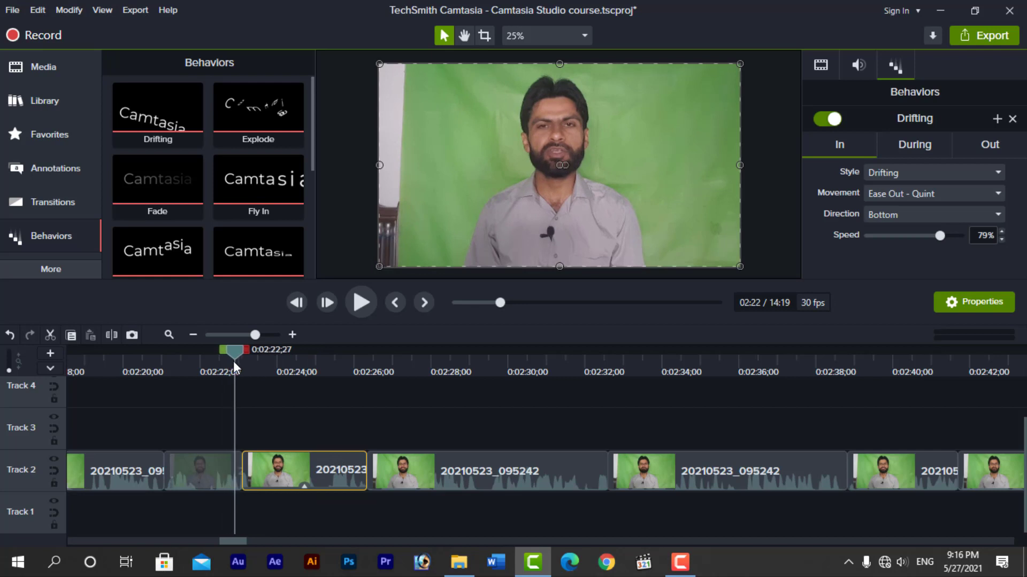
{"action": "key", "text": "space"}
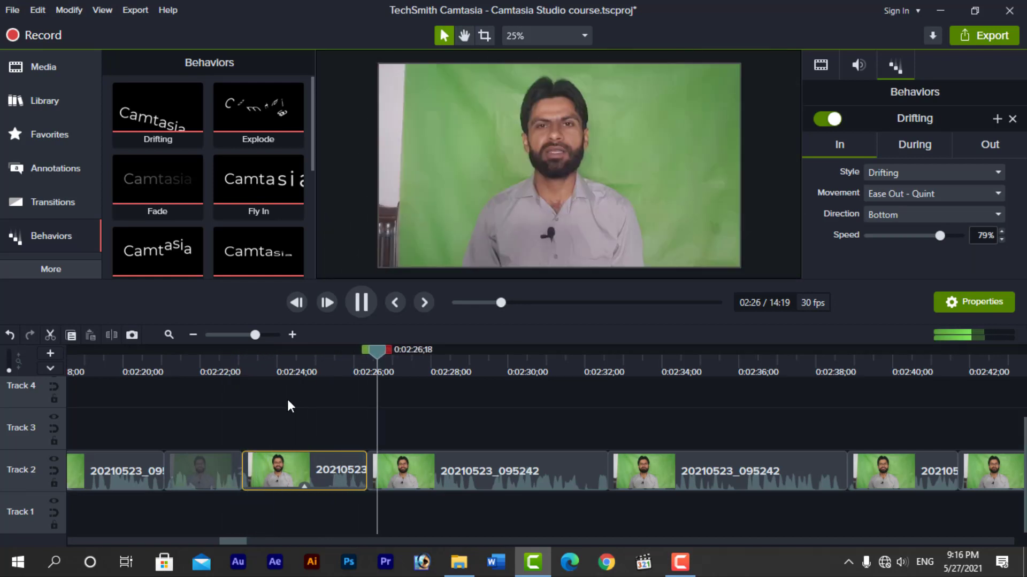
{"action": "key", "text": "space"}
{"action": "left_click_drag", "start_coordinate": [376, 353], "coordinate": [235, 376]}
{"action": "key", "text": "space"}
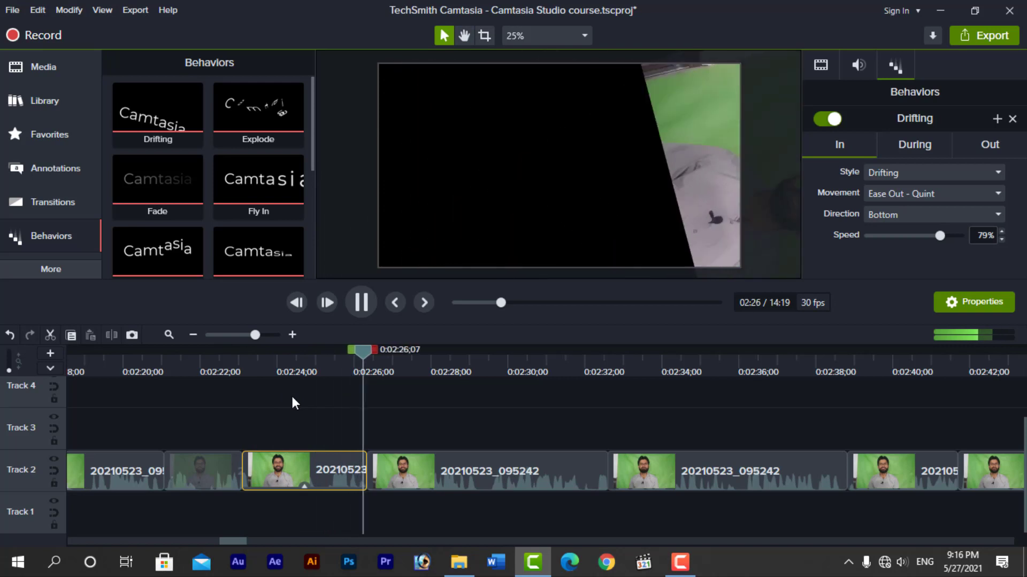
{"action": "key", "text": "space"}
{"action": "left_click_drag", "start_coordinate": [393, 349], "coordinate": [301, 429]}
Remove all effects from the clip and apply the Shifting behavior instead
{"action": "right_click", "coordinate": [309, 463]}
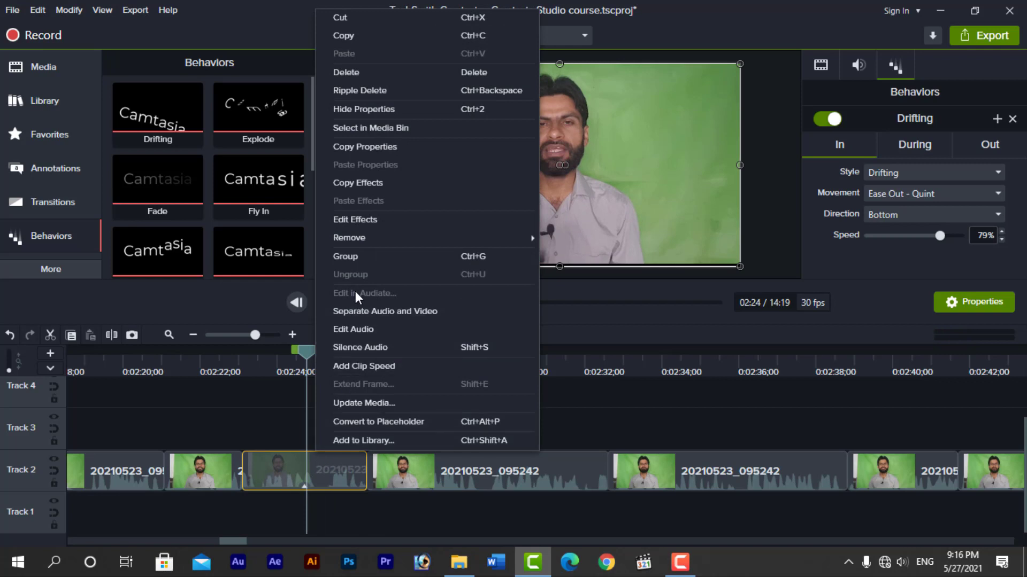
{"action": "mouse_move", "coordinate": [362, 235]}
{"action": "left_click", "coordinate": [569, 238]}
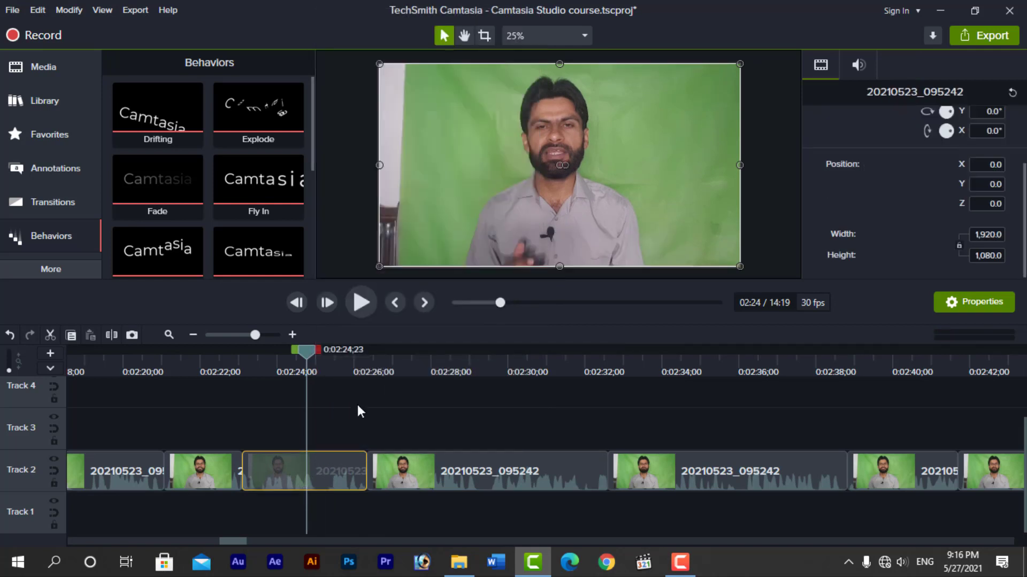
{"action": "scroll", "coordinate": [226, 194], "scroll_direction": "down", "scroll_amount": 1}
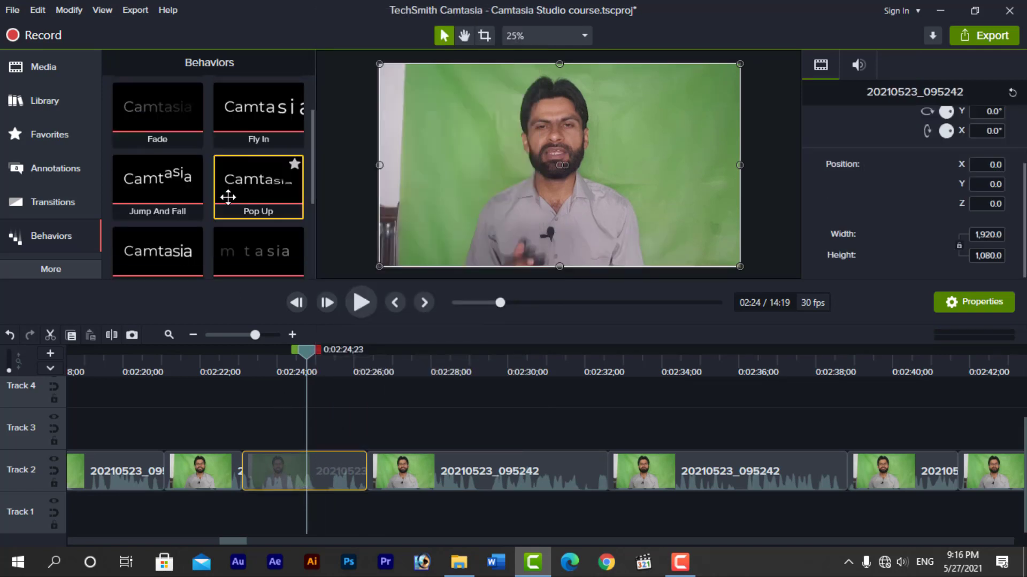
{"action": "scroll", "coordinate": [228, 198], "scroll_direction": "down", "scroll_amount": 1}
{"action": "scroll", "coordinate": [229, 209], "scroll_direction": "down", "scroll_amount": 1}
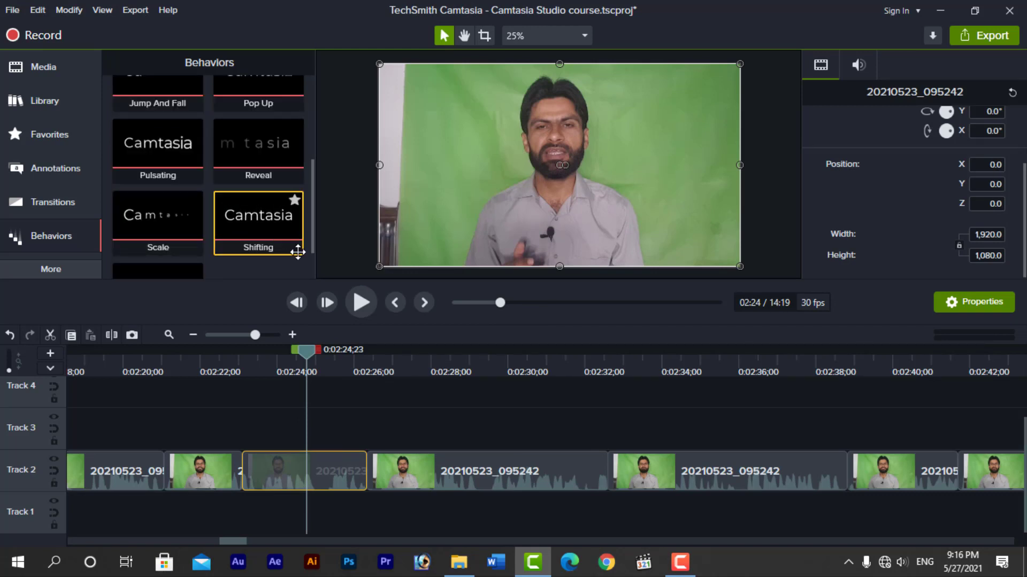
{"action": "left_click_drag", "start_coordinate": [298, 252], "coordinate": [291, 470]}
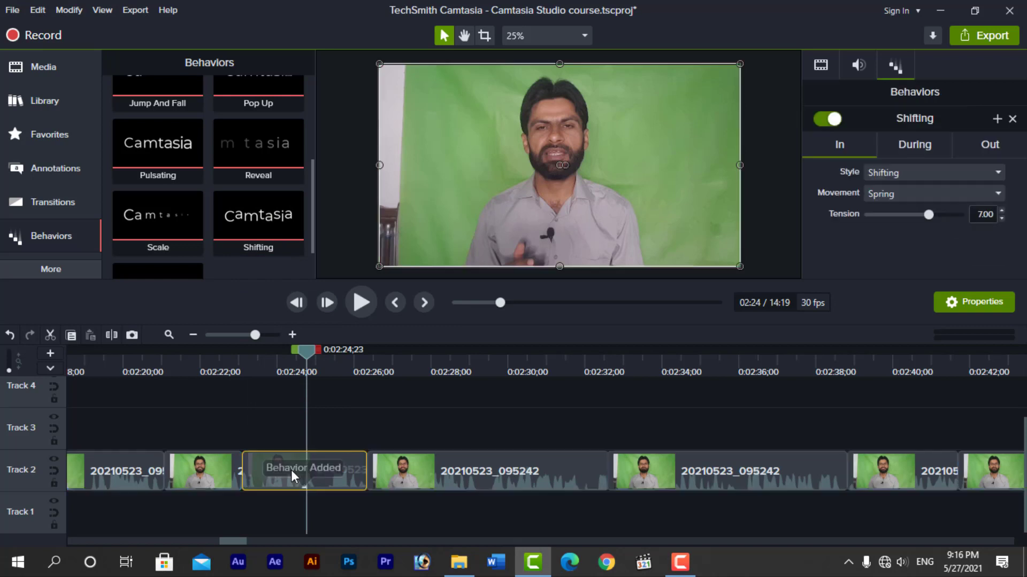
Play from just before 0:02:23 to preview the Shifting behavior, then deselect the clip
{"action": "left_click_drag", "start_coordinate": [308, 354], "coordinate": [240, 365]}
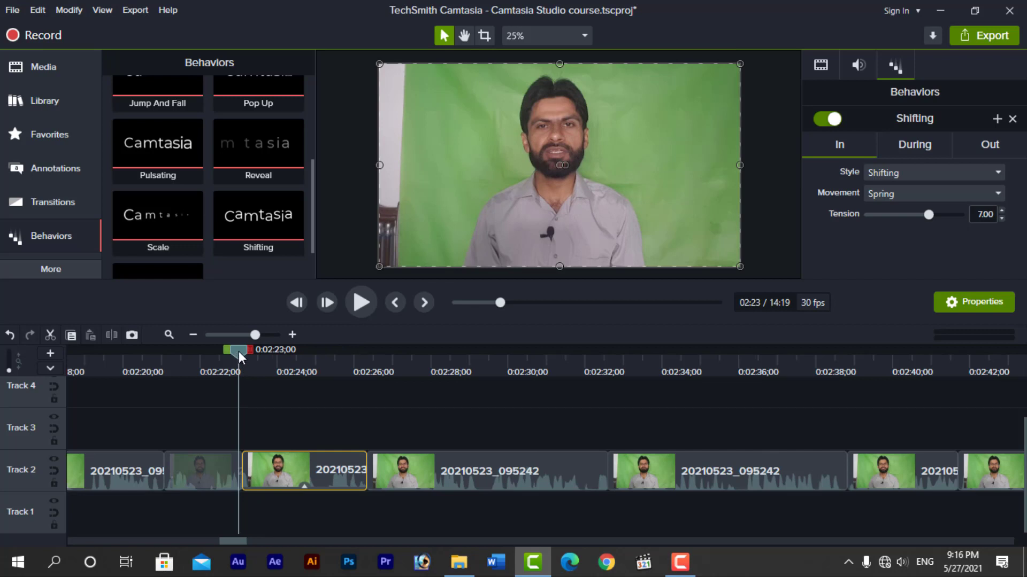
{"action": "left_click_drag", "start_coordinate": [239, 352], "coordinate": [233, 353]}
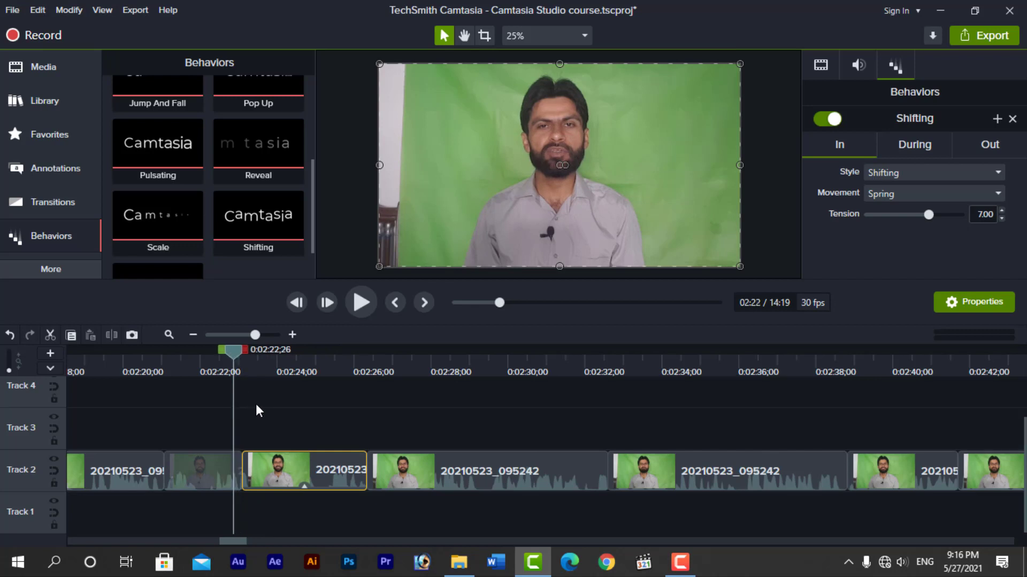
{"action": "key", "text": "space"}
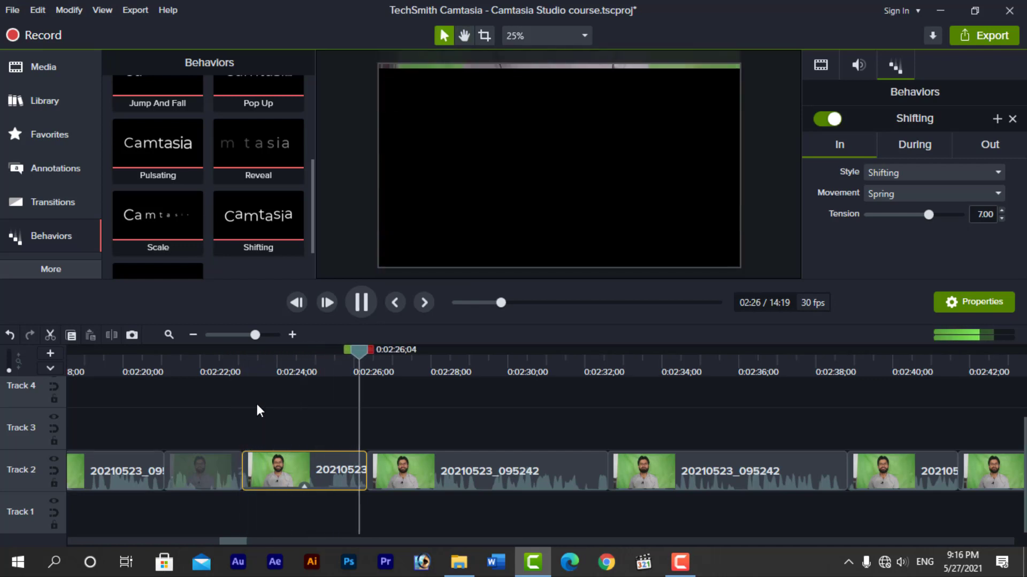
{"action": "key", "text": "space"}
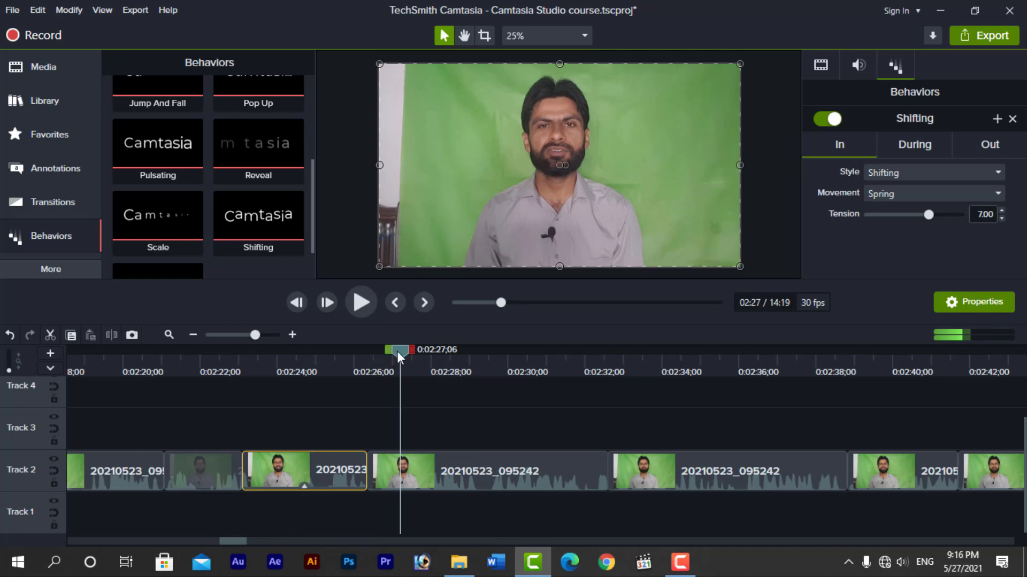
{"action": "left_click_drag", "start_coordinate": [401, 350], "coordinate": [281, 369]}
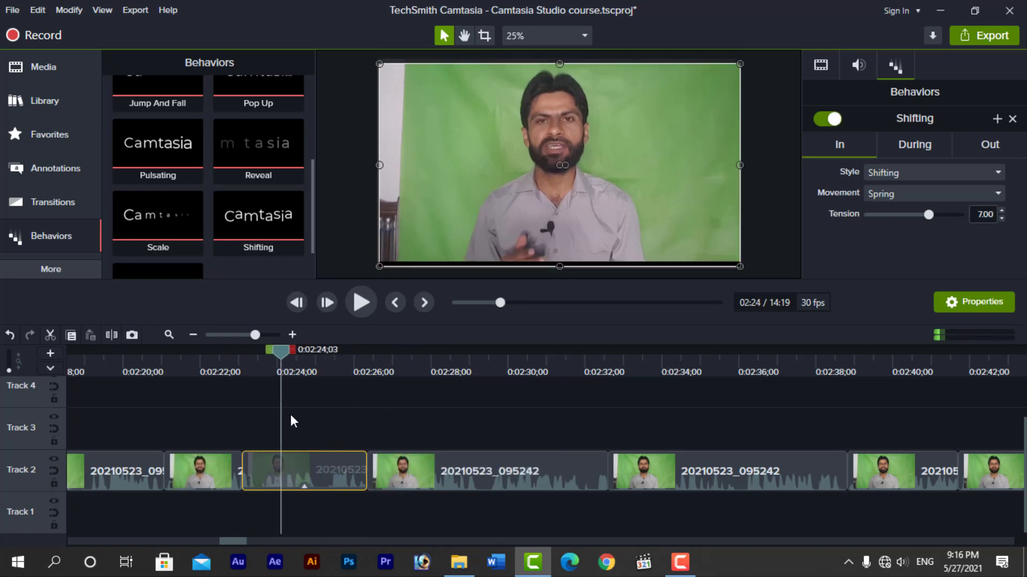
{"action": "left_click", "coordinate": [294, 415]}
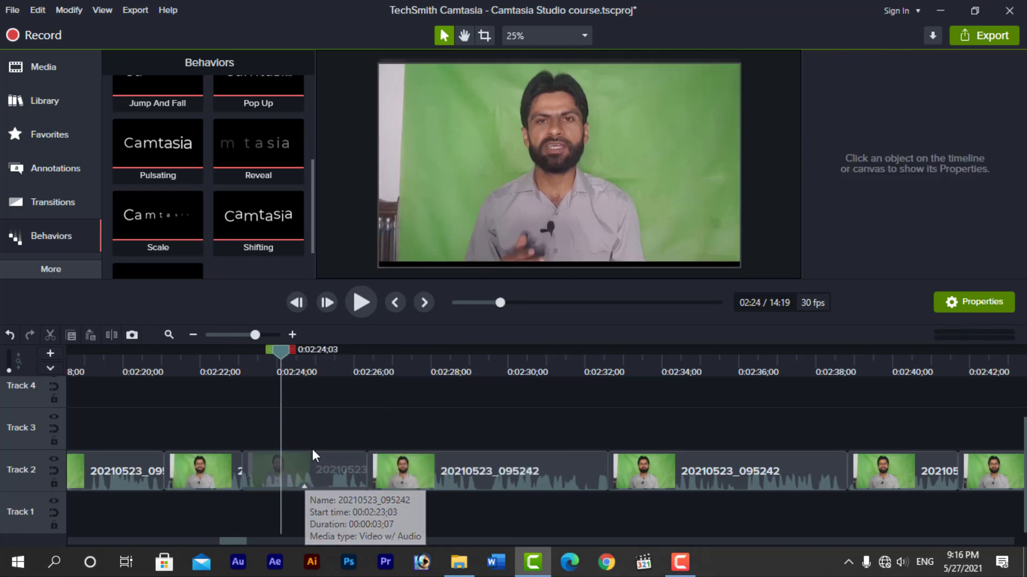
Set the Shifting behavior's In style to Bounce In and preview the bouncing entrance
{"action": "left_click", "coordinate": [315, 466]}
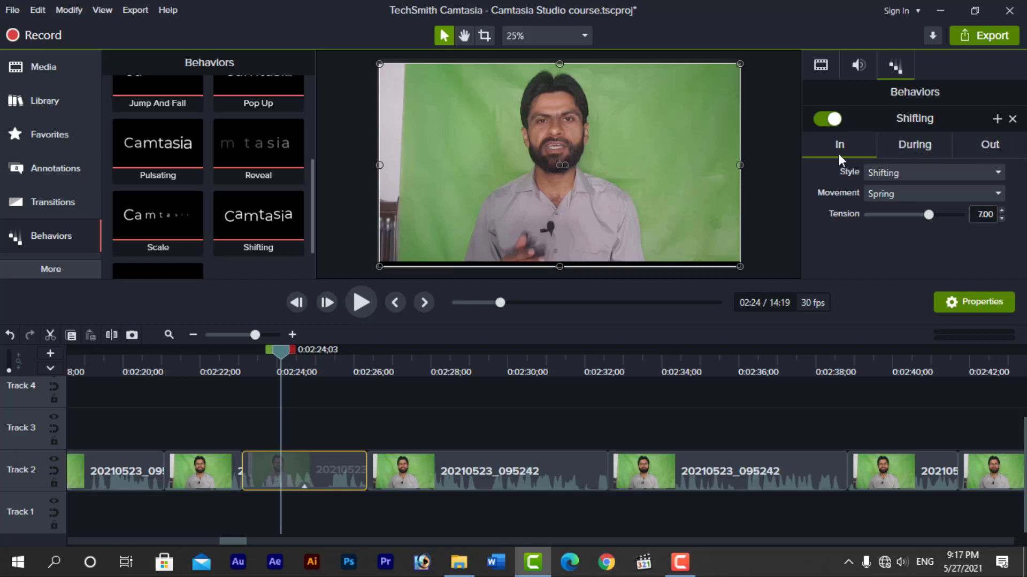
{"action": "mouse_move", "coordinate": [274, 352]}
{"action": "left_mouse_down"}
{"action": "mouse_move", "coordinate": [233, 365]}
{"action": "mouse_move", "coordinate": [318, 370]}
{"action": "mouse_move", "coordinate": [292, 378]}
{"action": "mouse_move", "coordinate": [359, 391]}
{"action": "mouse_move", "coordinate": [302, 399]}
{"action": "mouse_move", "coordinate": [304, 354]}
{"action": "mouse_move", "coordinate": [265, 368]}
{"action": "left_mouse_up"}
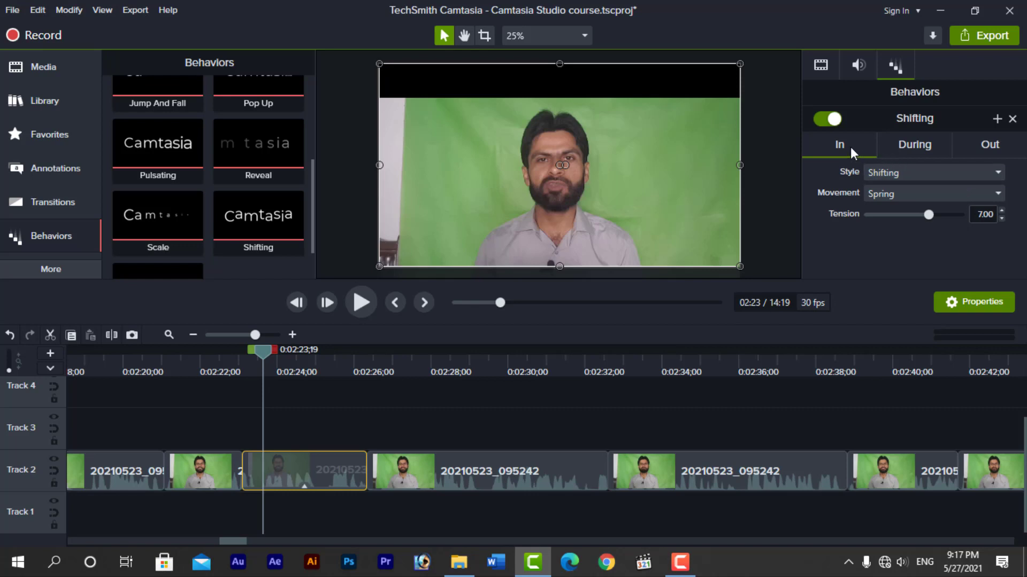
{"action": "left_click", "coordinate": [904, 177]}
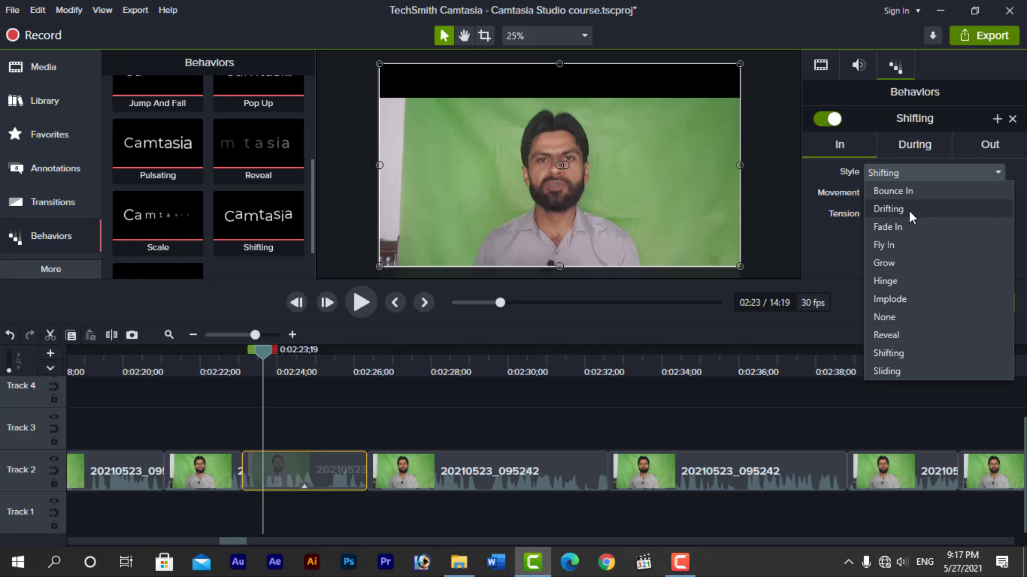
{"action": "left_click", "coordinate": [905, 191]}
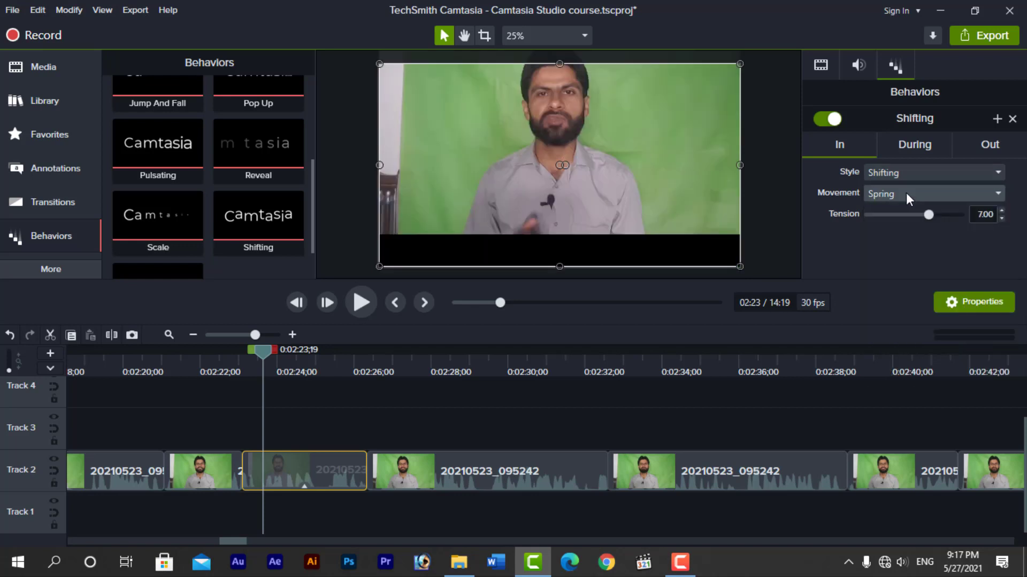
{"action": "left_click_drag", "start_coordinate": [261, 351], "coordinate": [236, 359]}
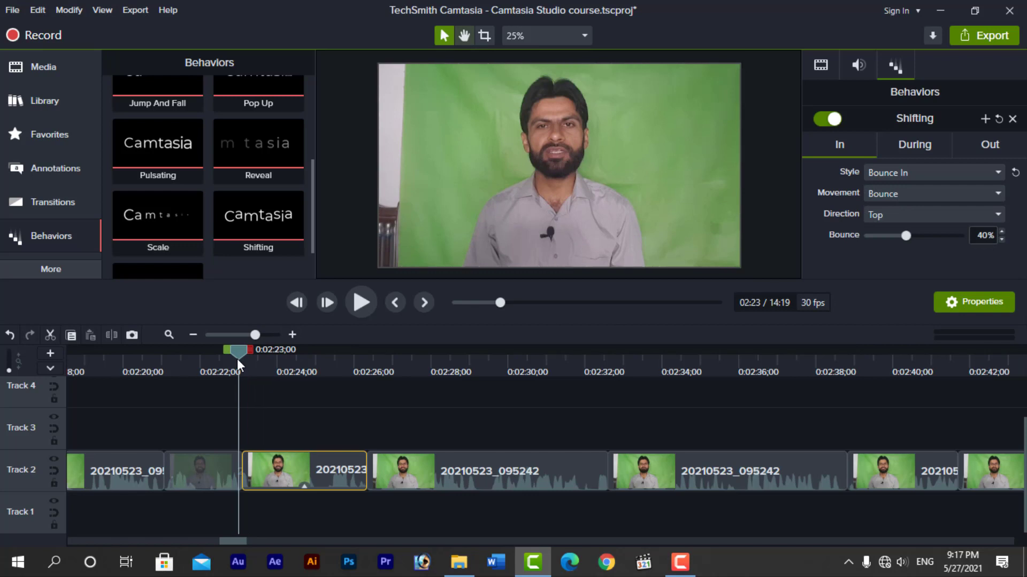
{"action": "key", "text": "space"}
{"action": "key", "text": "space"}
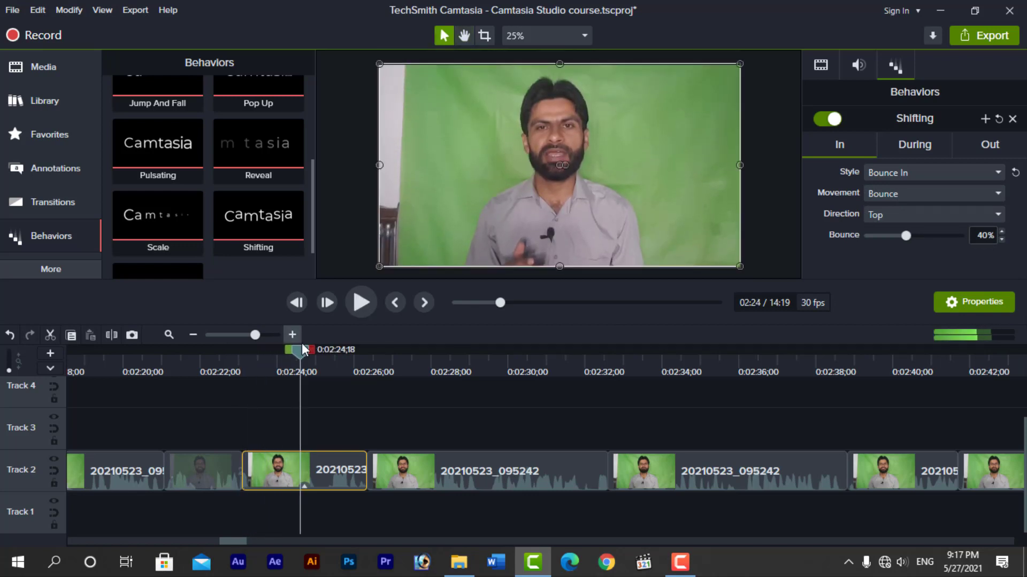
{"action": "left_click", "coordinate": [245, 371]}
{"action": "left_click_drag", "start_coordinate": [245, 370], "coordinate": [273, 364]}
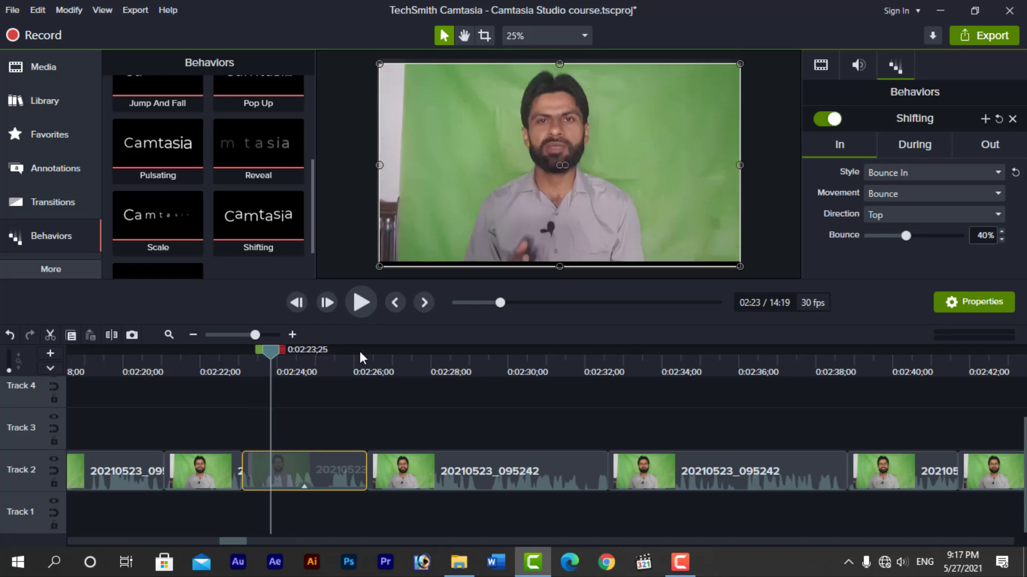
Set the Bounce In entrance movement to Linear and preview it
{"action": "left_click", "coordinate": [909, 176]}
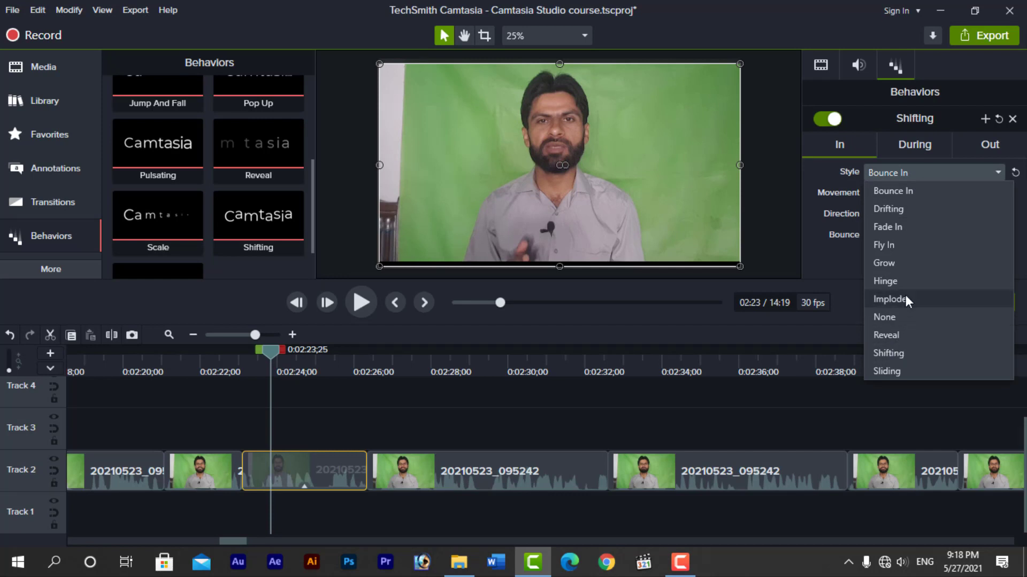
{"action": "left_click", "coordinate": [807, 405]}
{"action": "left_click", "coordinate": [941, 300]}
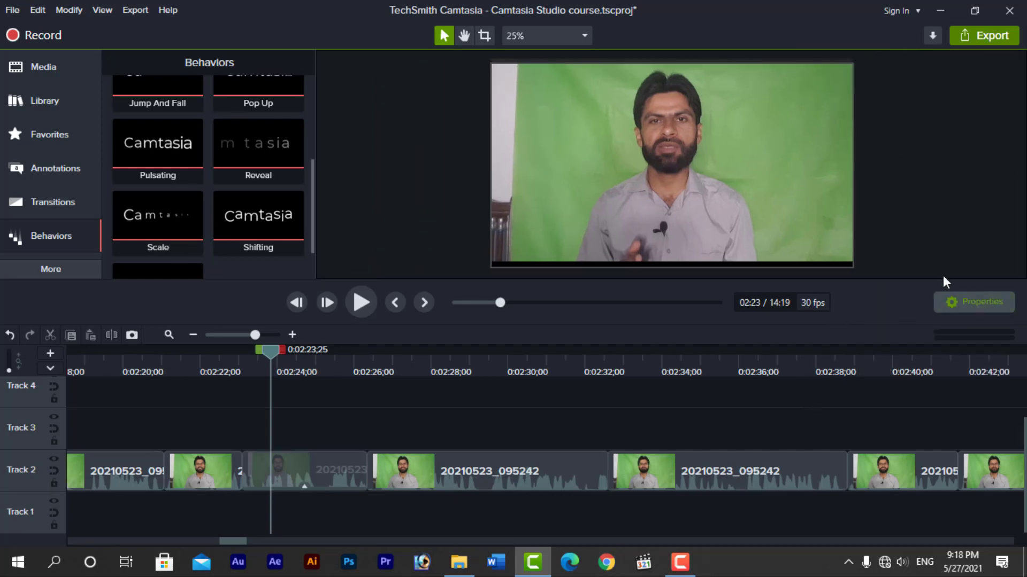
{"action": "left_click", "coordinate": [359, 473]}
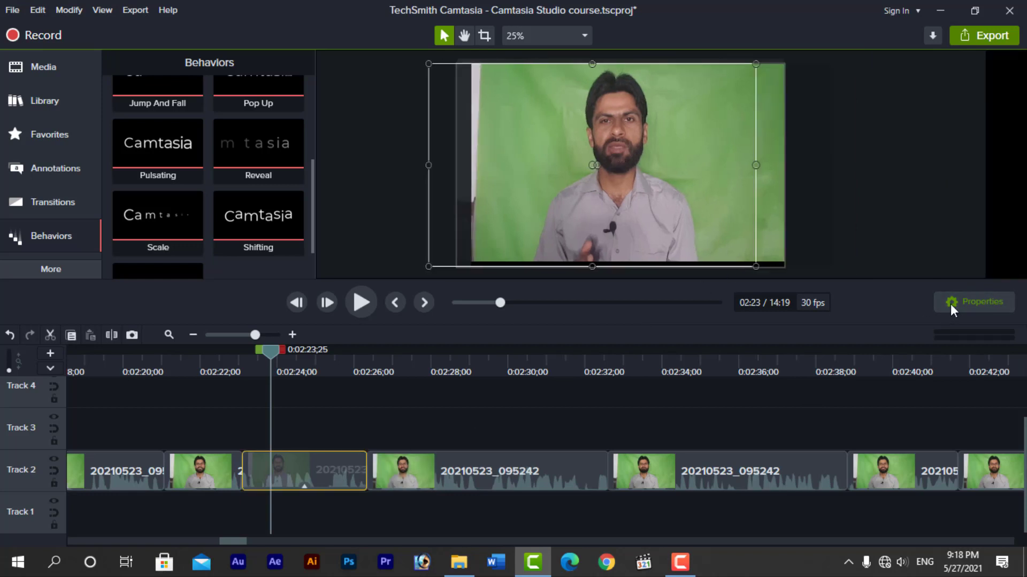
{"action": "left_click", "coordinate": [951, 304]}
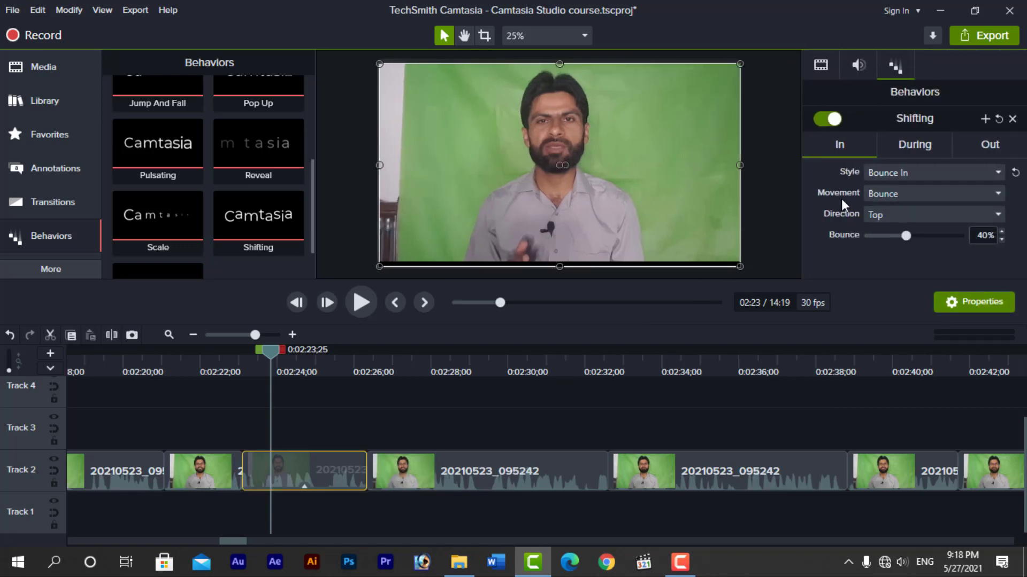
{"action": "left_click", "coordinate": [899, 196]}
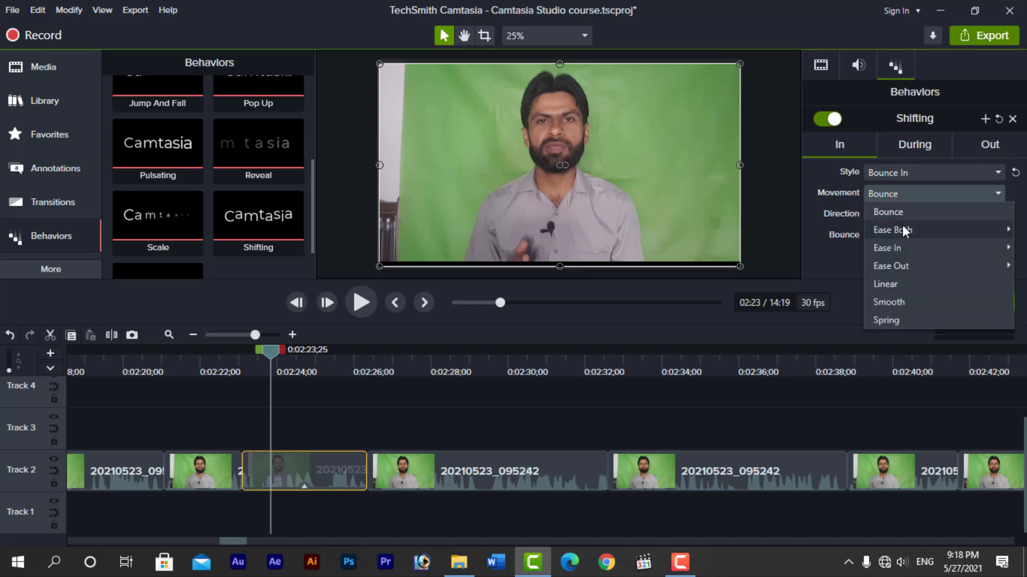
{"action": "left_click", "coordinate": [893, 285]}
{"action": "left_click_drag", "start_coordinate": [263, 351], "coordinate": [231, 352]}
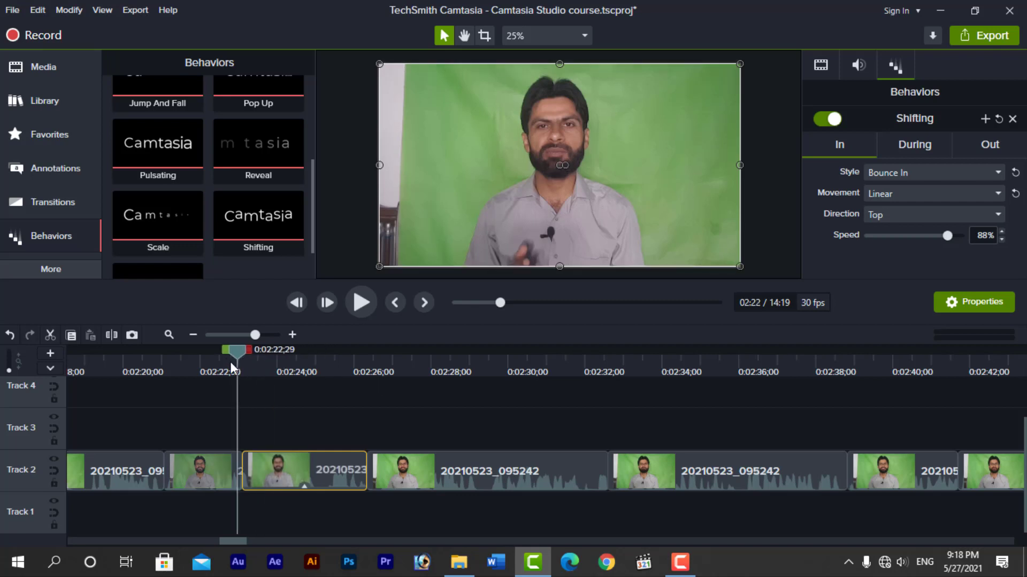
{"action": "key", "text": "space"}
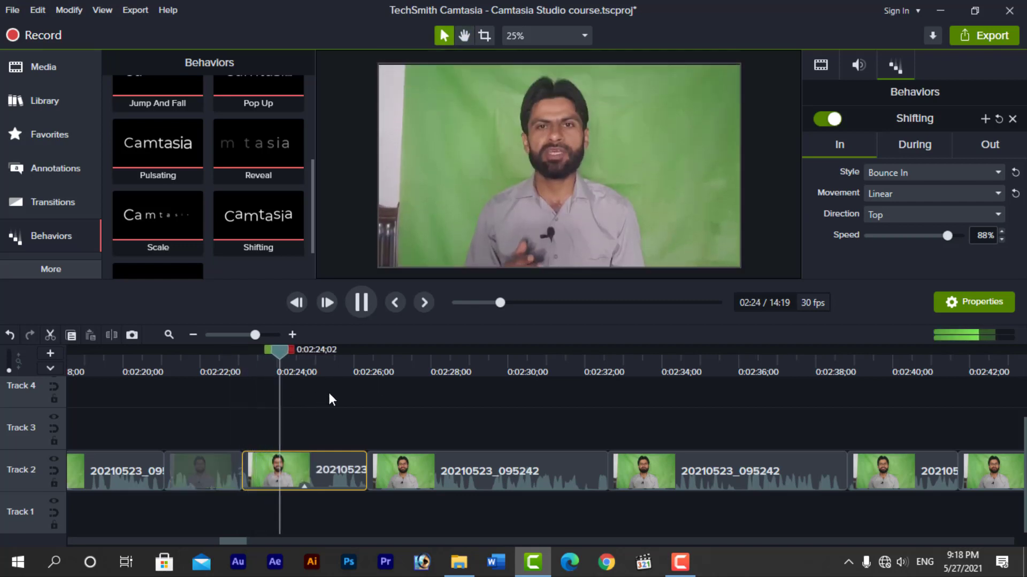
{"action": "key", "text": "space"}
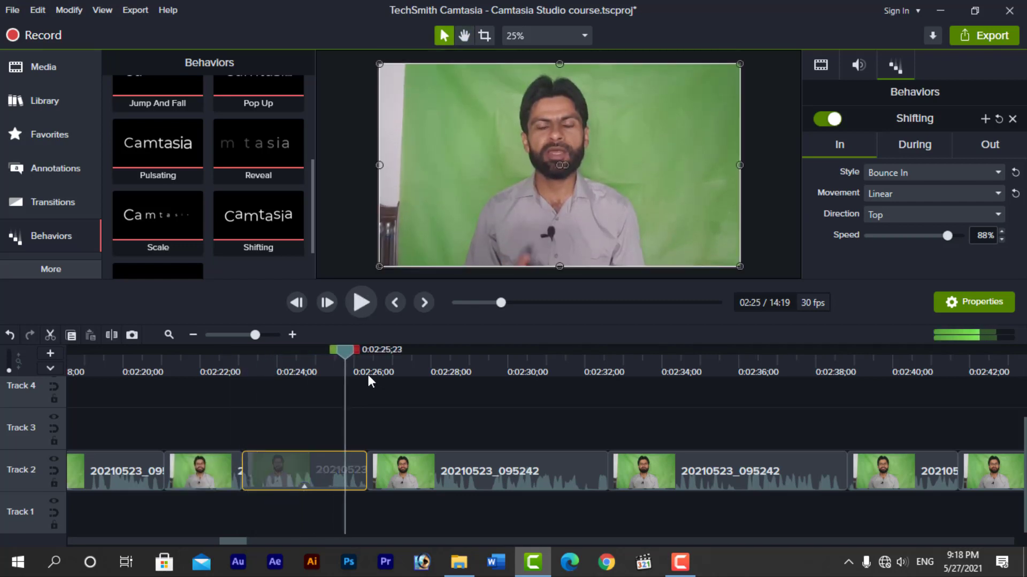
{"action": "left_click_drag", "start_coordinate": [350, 351], "coordinate": [304, 366]}
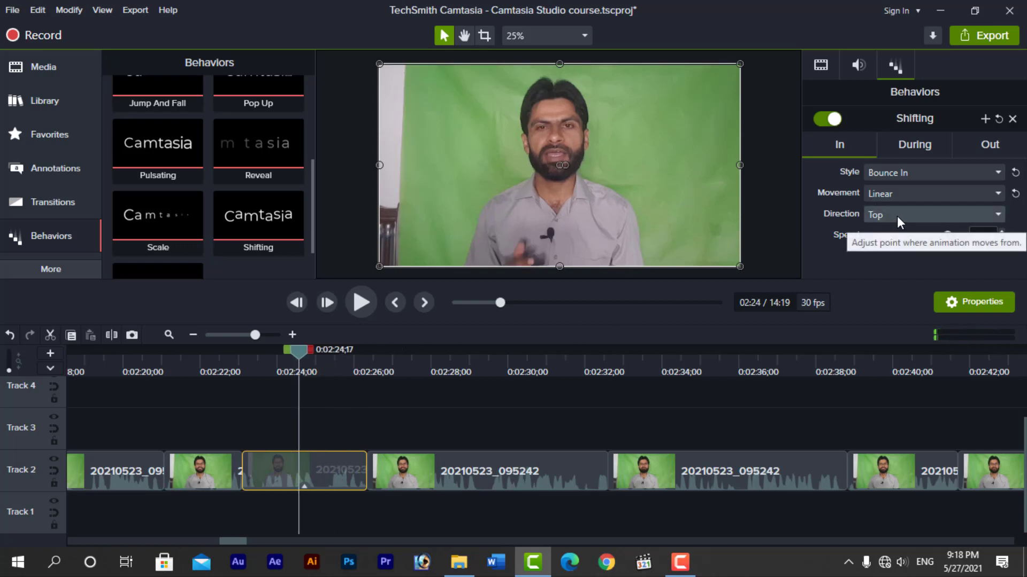
{"action": "left_click_drag", "start_coordinate": [301, 353], "coordinate": [260, 366]}
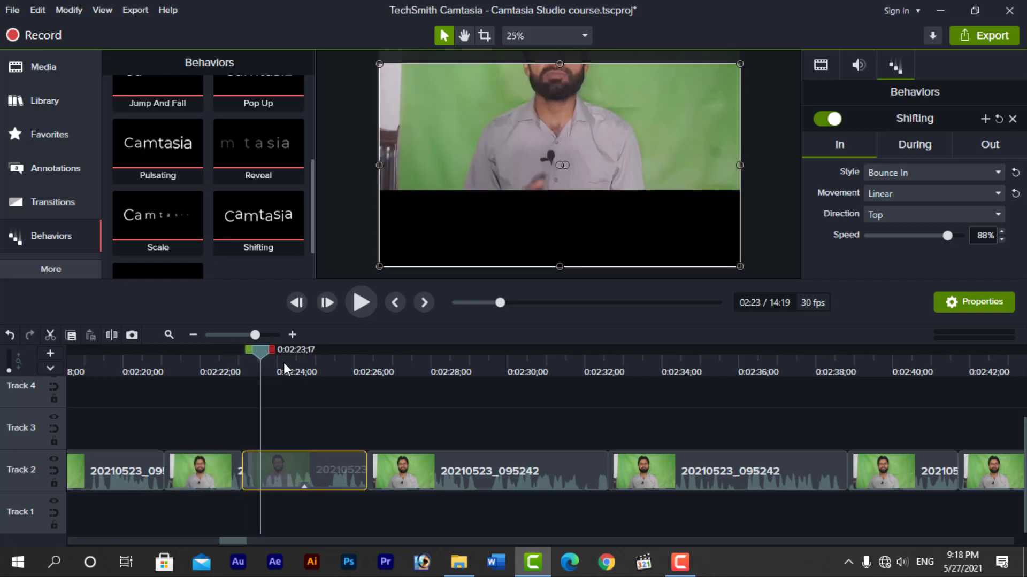
Make the entrance come from the Bottom and scrub through it
{"action": "left_click", "coordinate": [875, 216]}
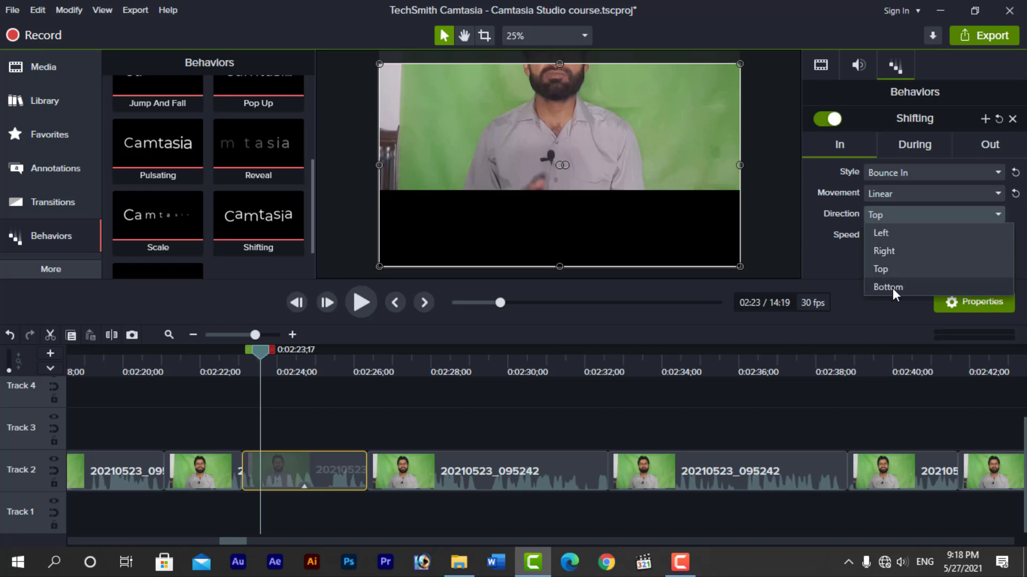
{"action": "left_click", "coordinate": [893, 287]}
{"action": "mouse_move", "coordinate": [259, 355]}
{"action": "left_mouse_down"}
{"action": "mouse_move", "coordinate": [213, 364]}
{"action": "mouse_move", "coordinate": [271, 370]}
{"action": "left_mouse_up"}
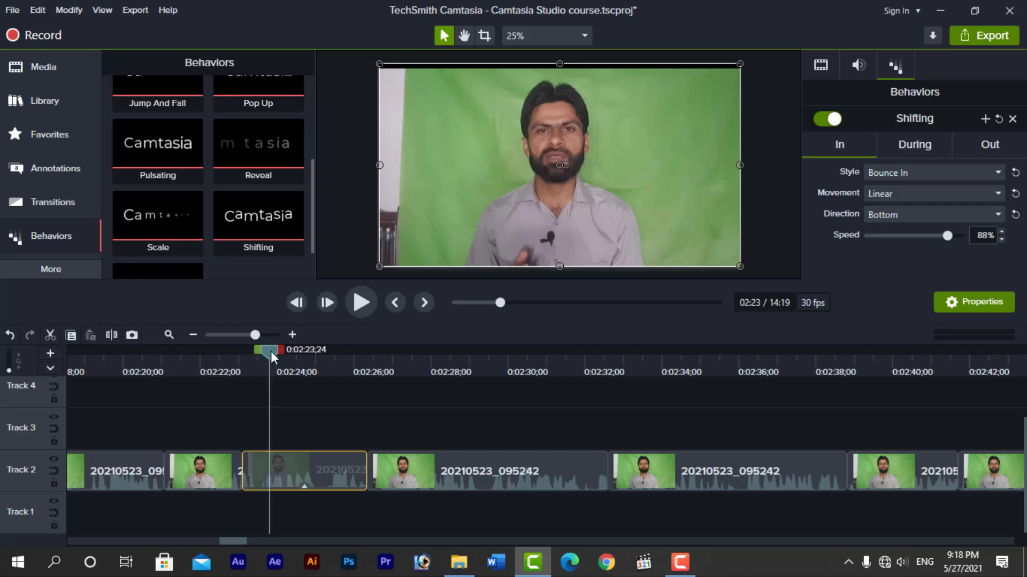
{"action": "left_click_drag", "start_coordinate": [270, 352], "coordinate": [240, 361]}
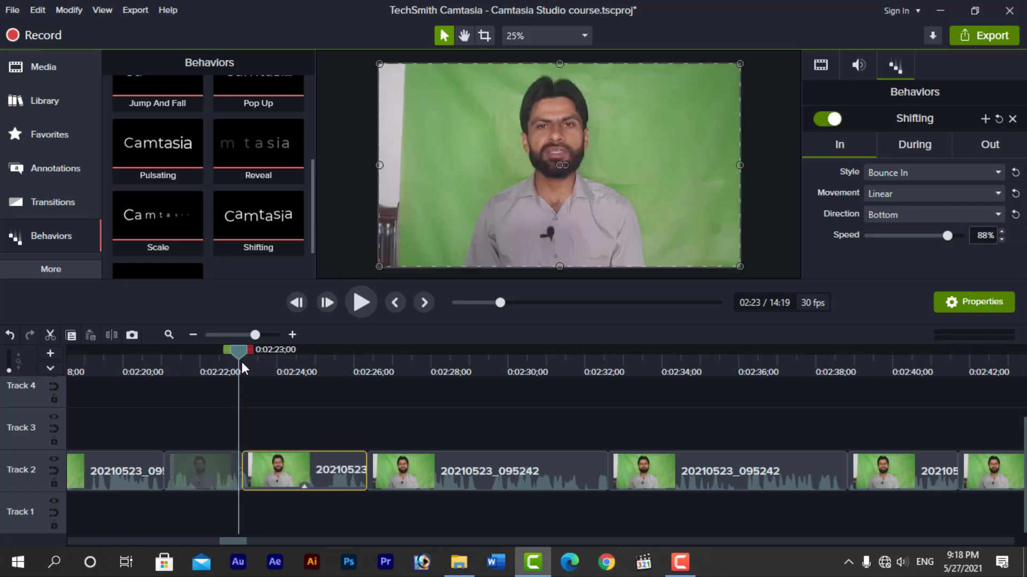
Preview the bottom entrance, then try a slower entrance speed of about 49%
{"action": "key", "text": "space"}
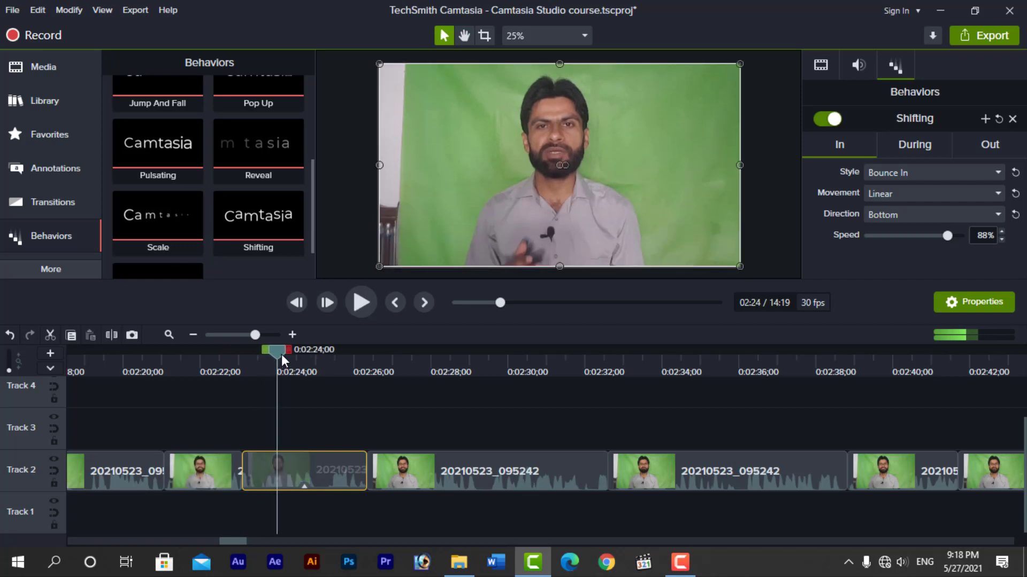
{"action": "left_click_drag", "start_coordinate": [281, 353], "coordinate": [254, 356]}
{"action": "key", "text": "space"}
{"action": "key", "text": "space"}
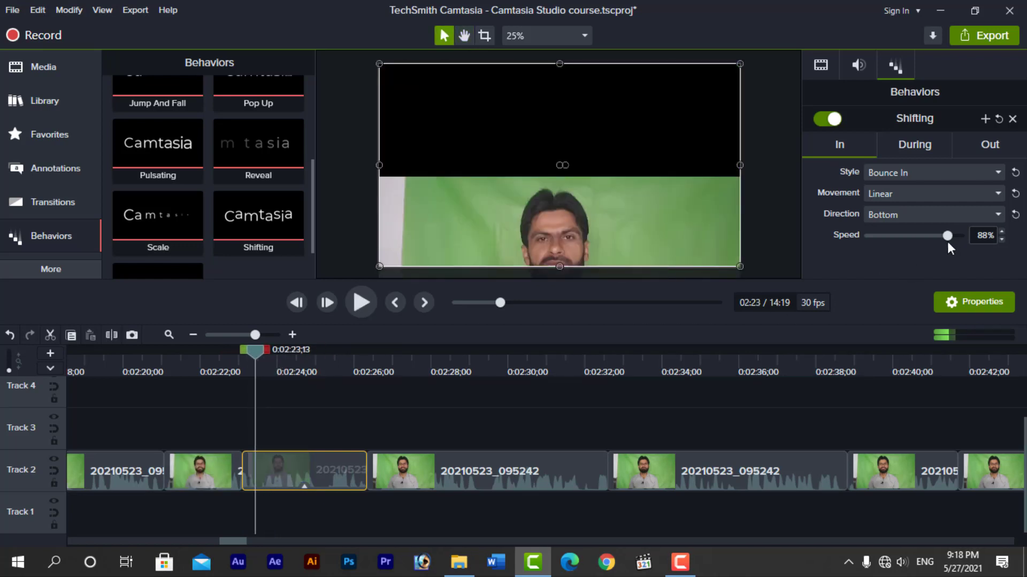
{"action": "left_click", "coordinate": [946, 238]}
{"action": "left_click_drag", "start_coordinate": [944, 239], "coordinate": [912, 245]}
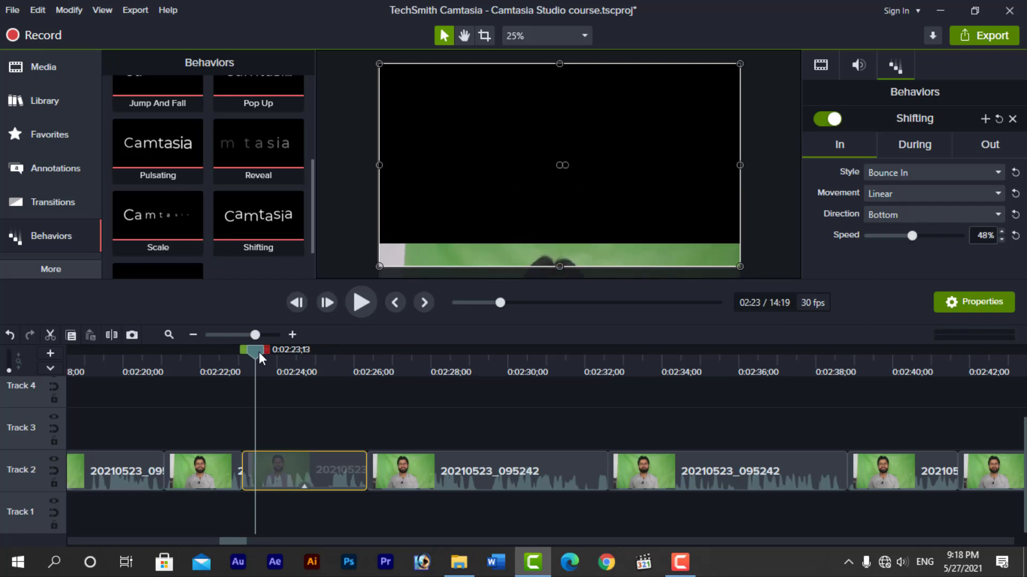
{"action": "left_click_drag", "start_coordinate": [259, 353], "coordinate": [239, 356]}
{"action": "key", "text": "space"}
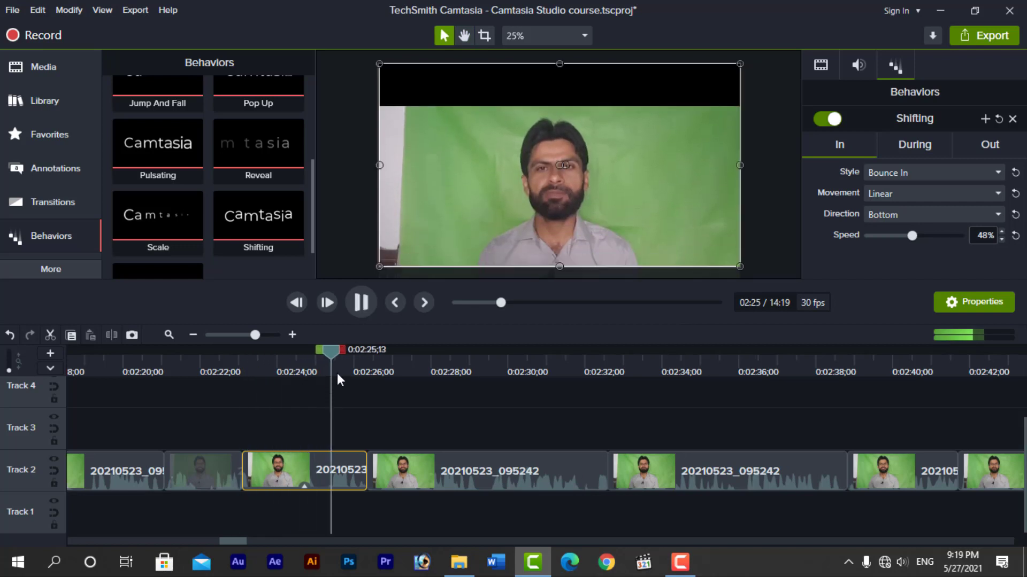
{"action": "left_click_drag", "start_coordinate": [333, 350], "coordinate": [243, 370]}
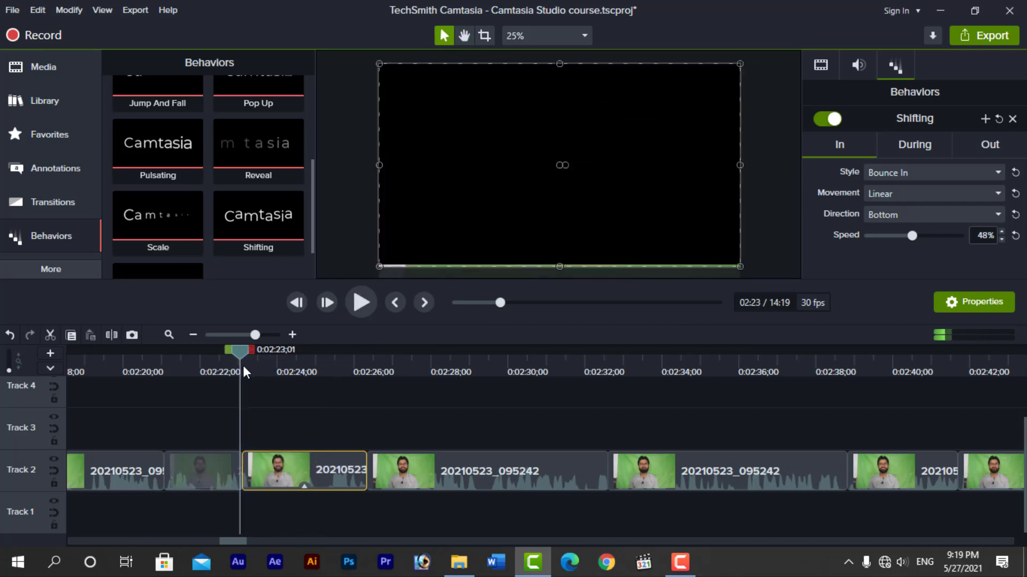
{"action": "key", "text": "space"}
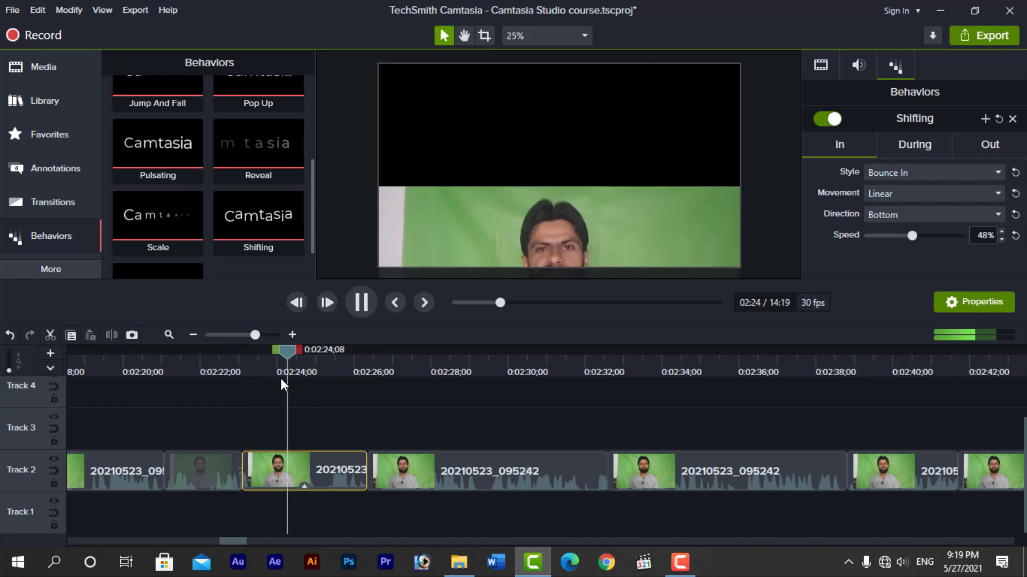
{"action": "left_click", "coordinate": [349, 353]}
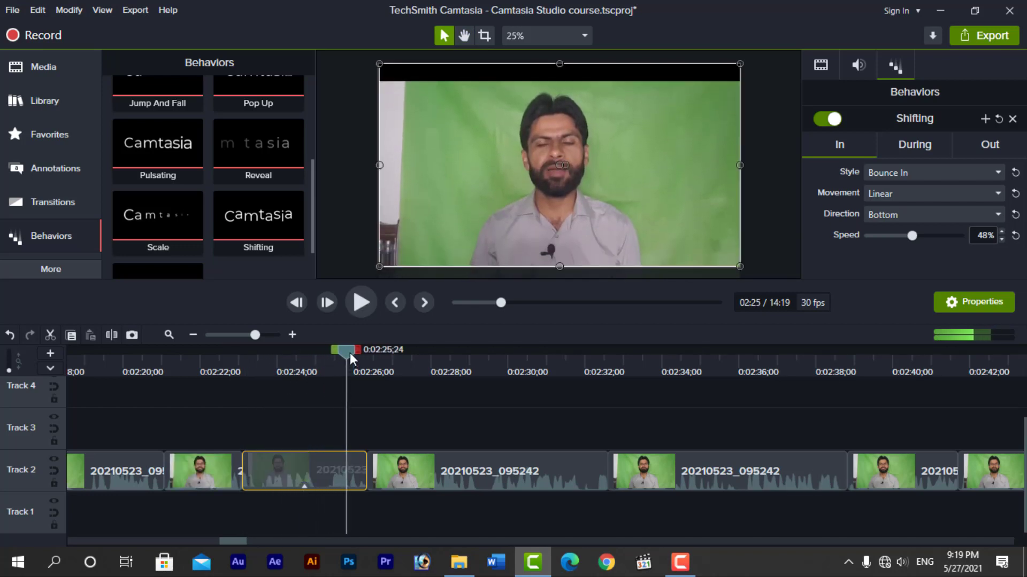
{"action": "left_click_drag", "start_coordinate": [350, 353], "coordinate": [294, 367]}
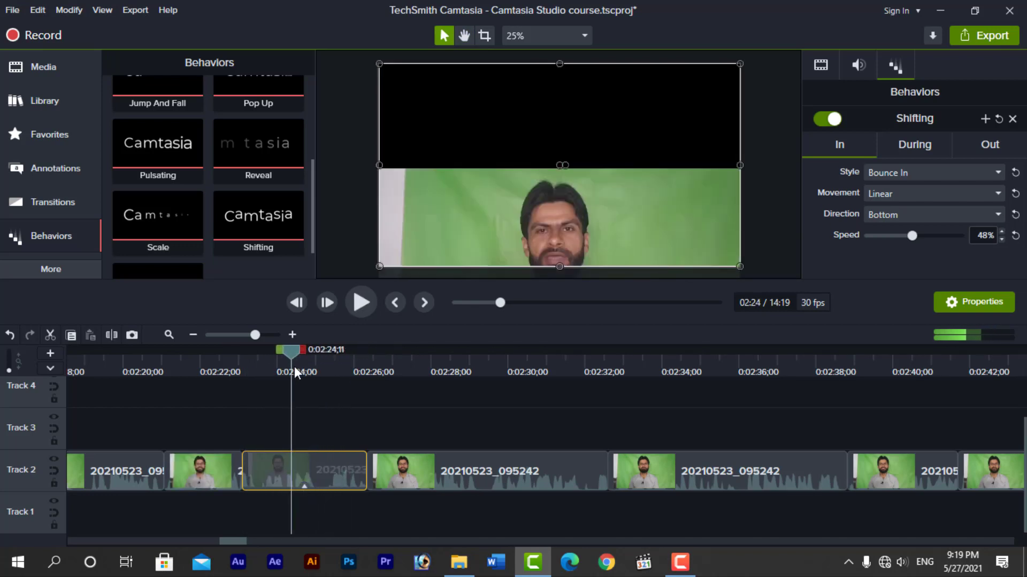
Raise the entrance speed to 90% and bring up the During phase settings
{"action": "left_click", "coordinate": [920, 239]}
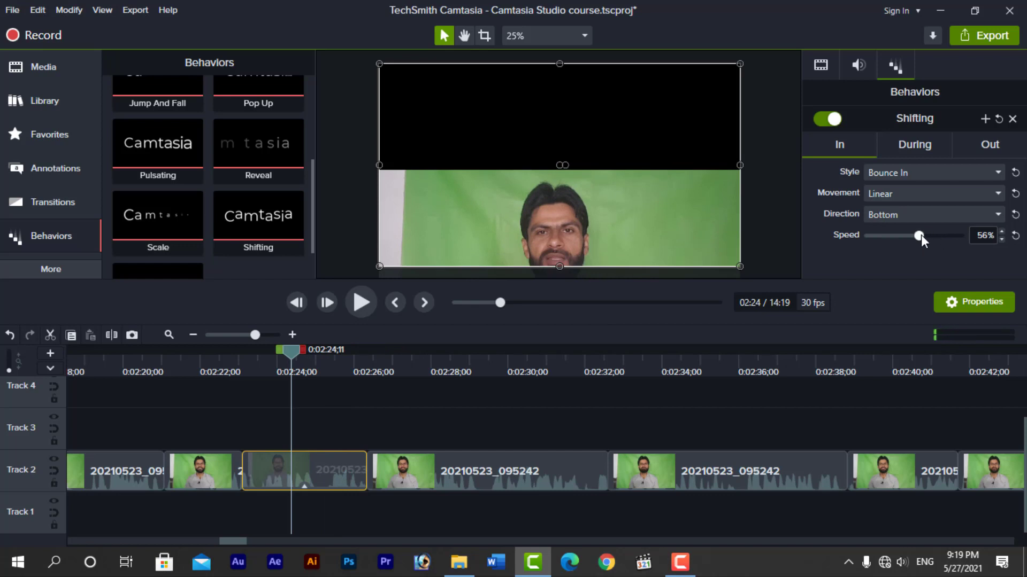
{"action": "left_click_drag", "start_coordinate": [921, 235], "coordinate": [950, 237]}
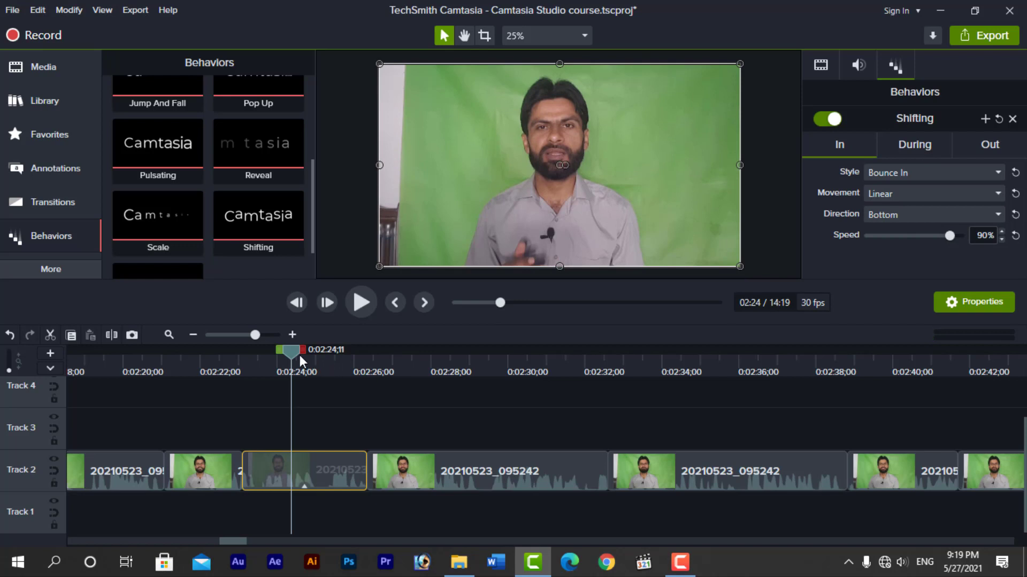
{"action": "mouse_move", "coordinate": [295, 354]}
{"action": "left_mouse_down"}
{"action": "mouse_move", "coordinate": [268, 368]}
{"action": "mouse_move", "coordinate": [293, 374]}
{"action": "left_mouse_up"}
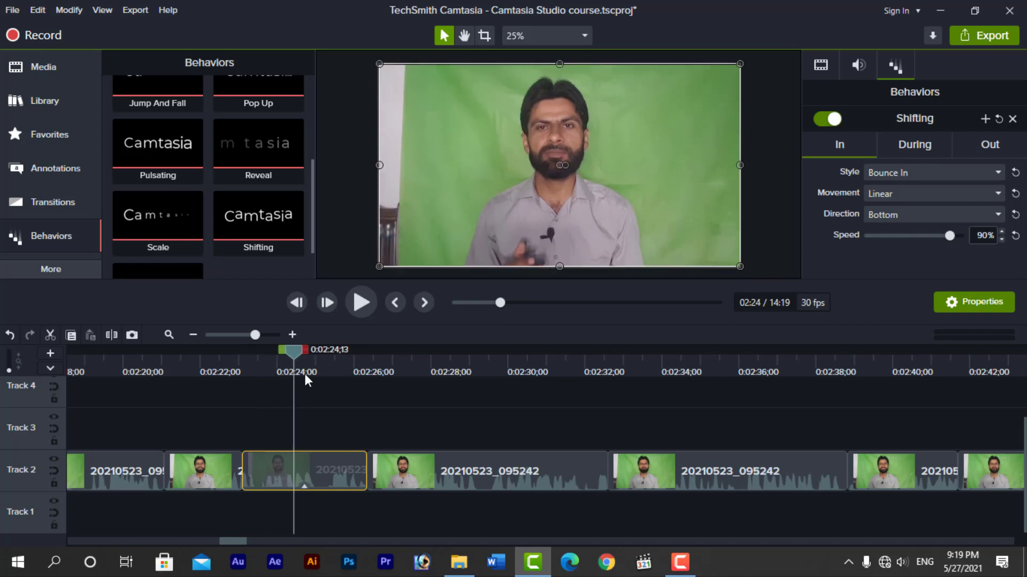
{"action": "left_click", "coordinate": [907, 147]}
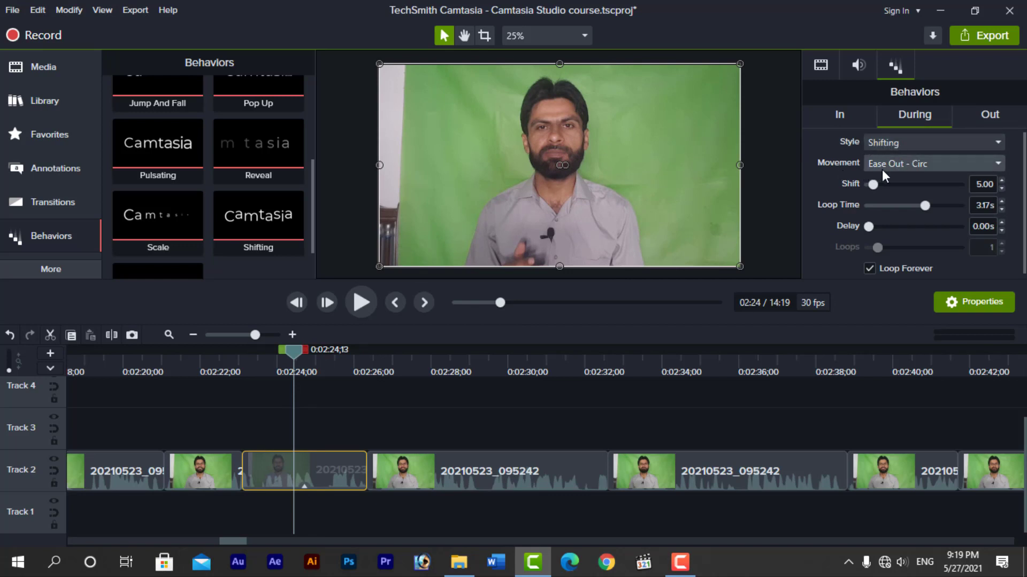
Set the During style to Jump with height 268.3, loop time 2.91s and delay 0.57s
{"action": "left_click", "coordinate": [921, 144]}
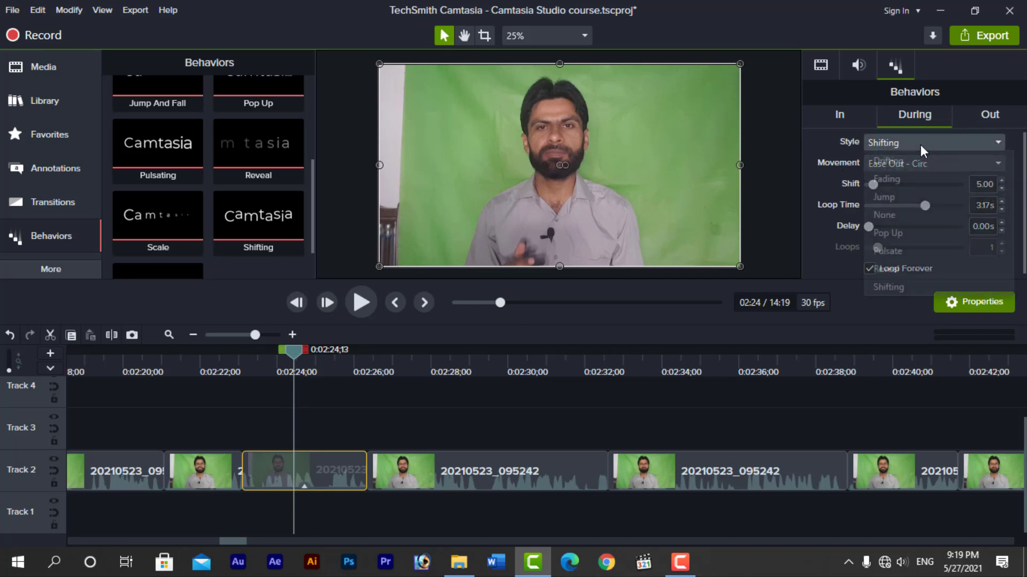
{"action": "left_click", "coordinate": [890, 197]}
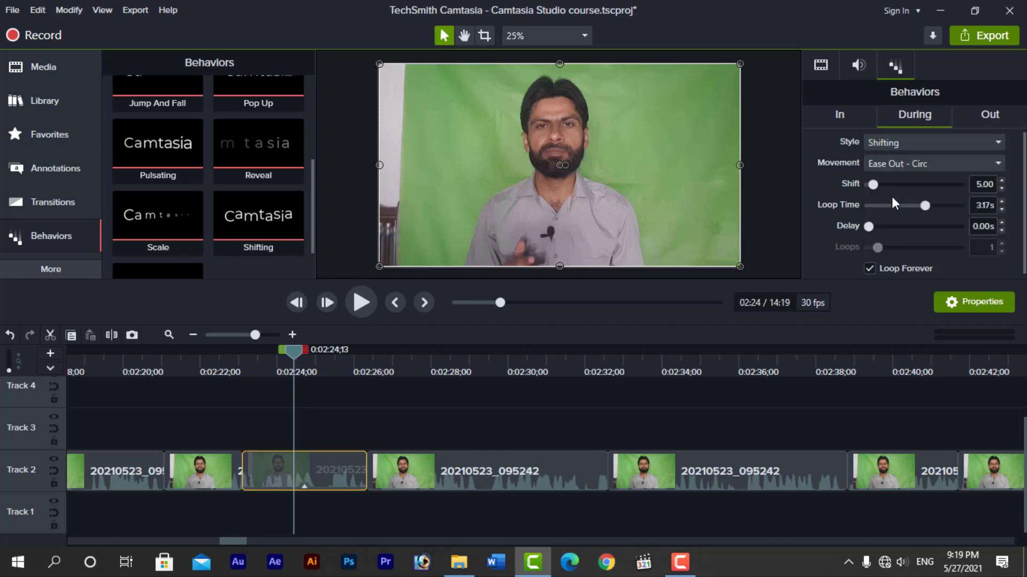
{"action": "left_click_drag", "start_coordinate": [290, 349], "coordinate": [292, 375]}
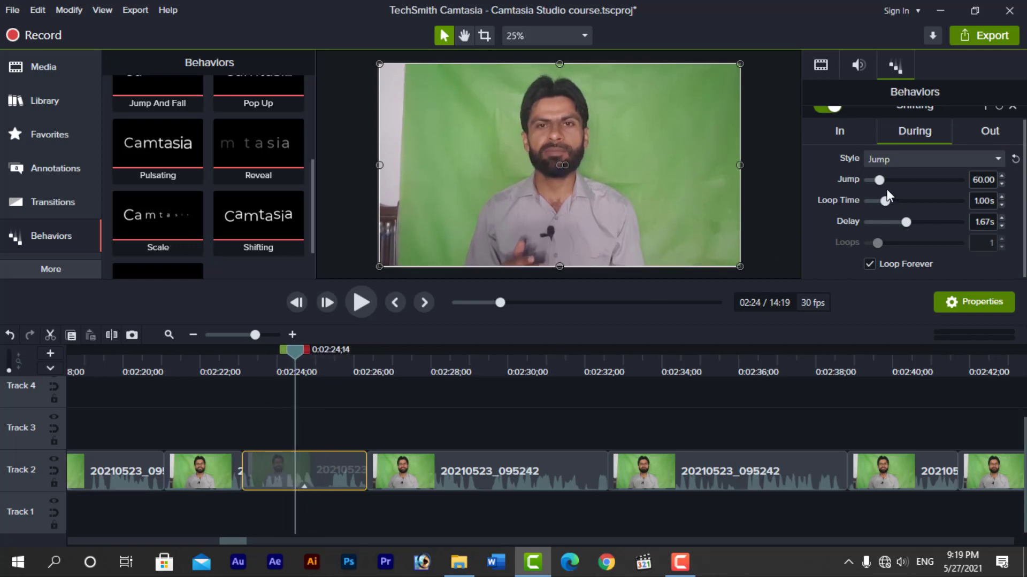
{"action": "left_click_drag", "start_coordinate": [881, 180], "coordinate": [907, 196]}
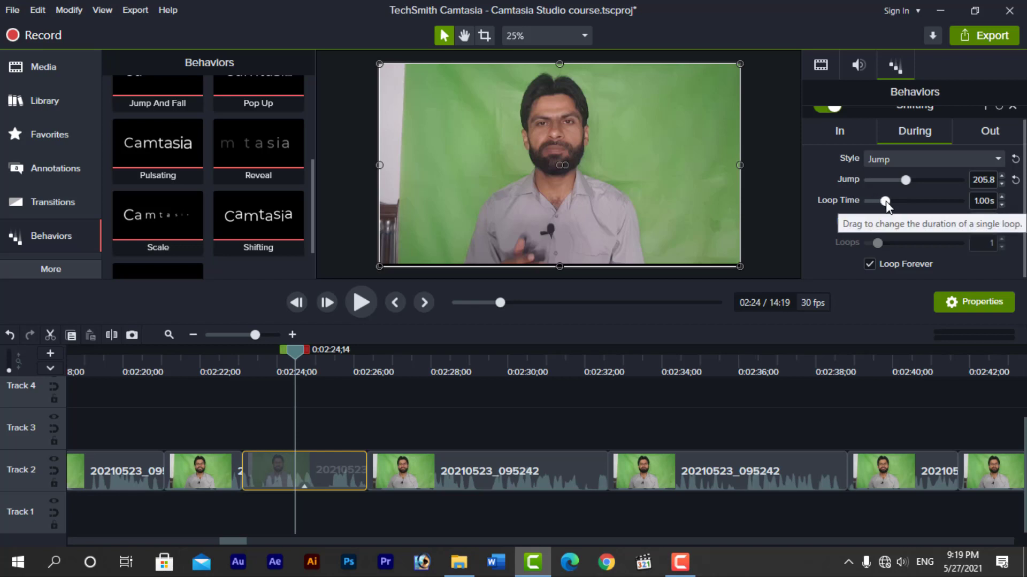
{"action": "left_click_drag", "start_coordinate": [885, 202], "coordinate": [918, 183]}
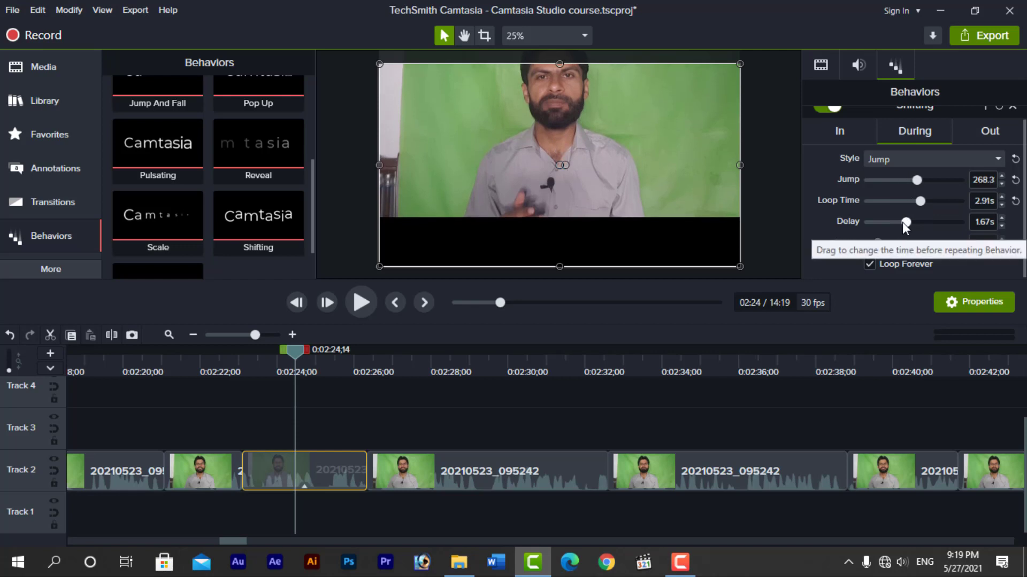
{"action": "left_click_drag", "start_coordinate": [906, 221], "coordinate": [882, 225]}
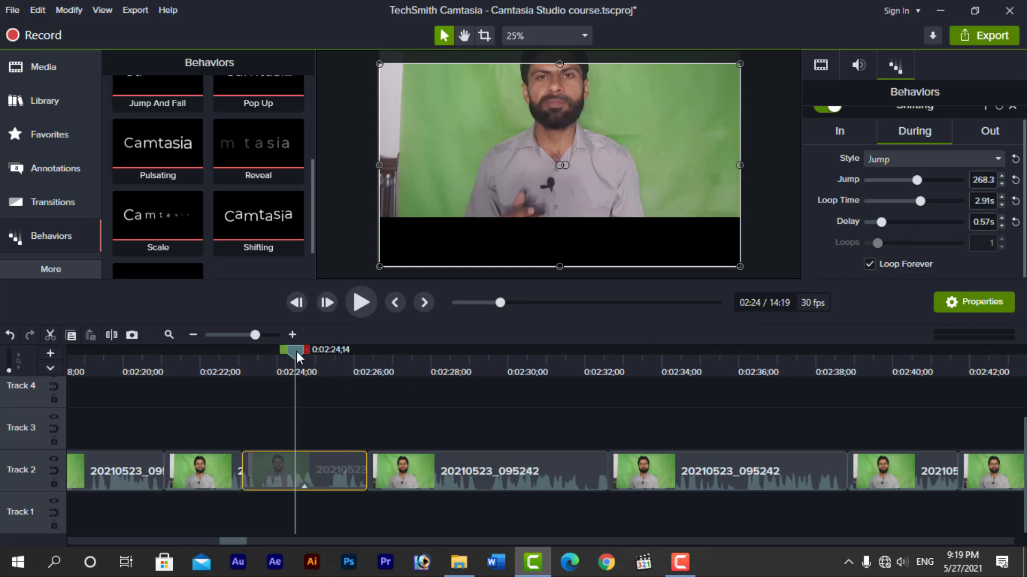
{"action": "left_click_drag", "start_coordinate": [296, 355], "coordinate": [253, 359]}
{"action": "key", "text": "space"}
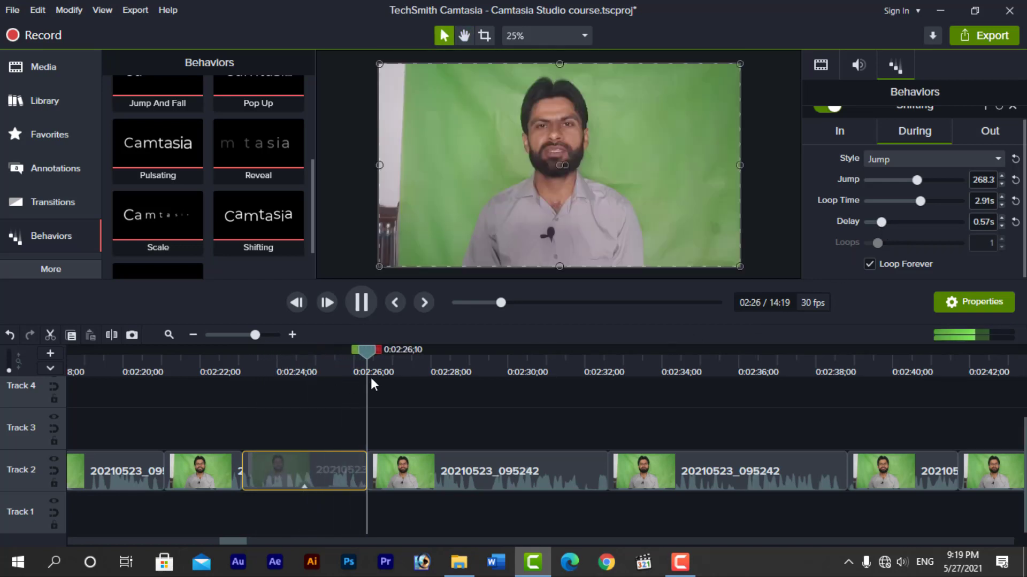
Replay the clip from about 0:02:23 to preview the single Jump
{"action": "left_click_drag", "start_coordinate": [373, 354], "coordinate": [290, 382]}
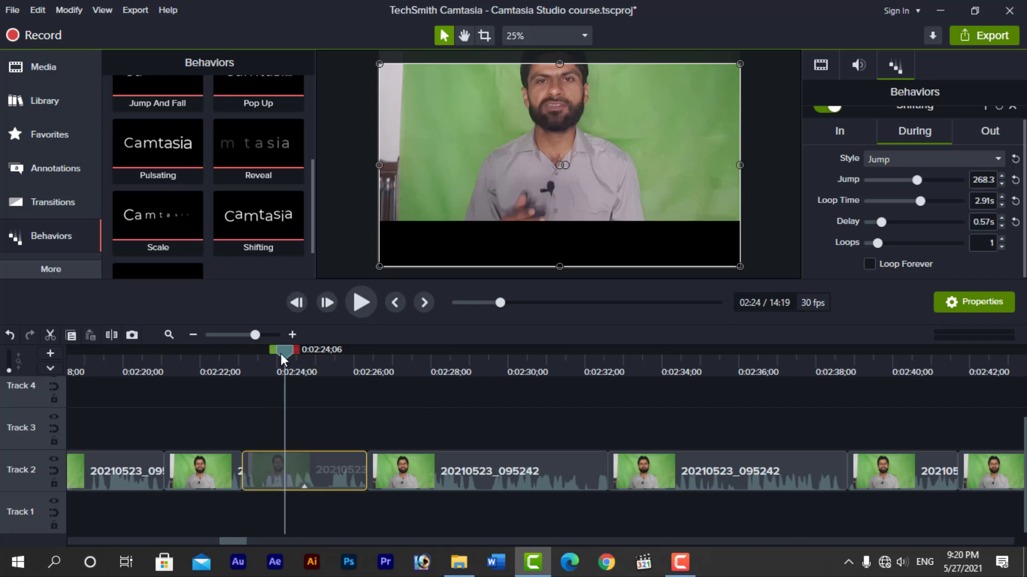
{"action": "left_click_drag", "start_coordinate": [281, 353], "coordinate": [244, 363]}
{"action": "key", "text": "space"}
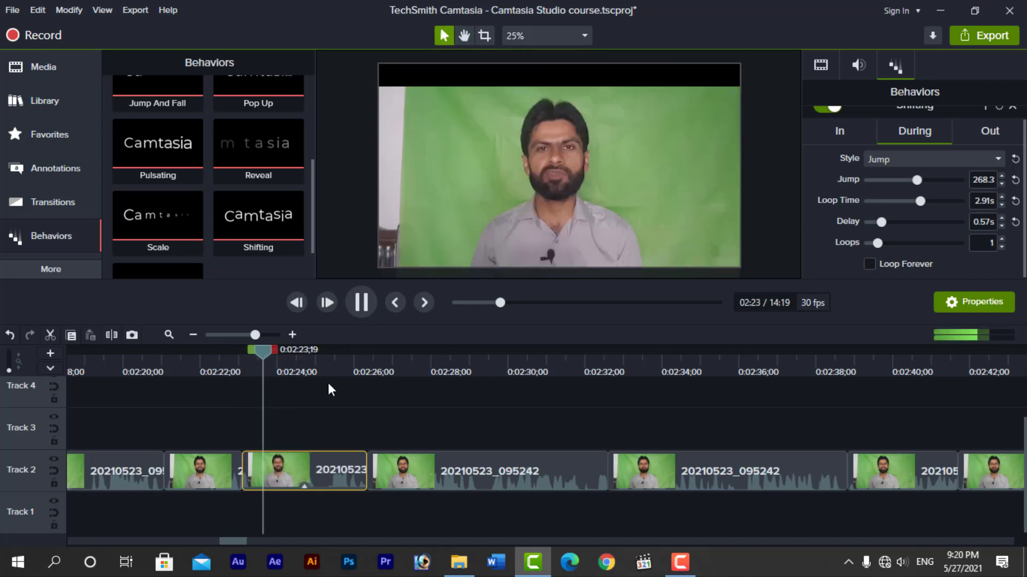
{"action": "key", "text": "space"}
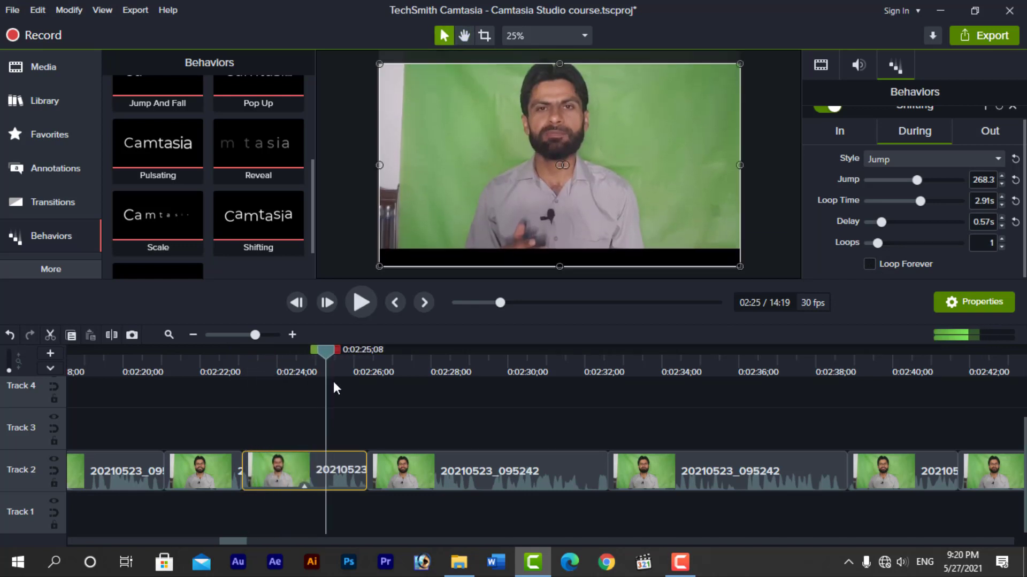
{"action": "key", "text": "space"}
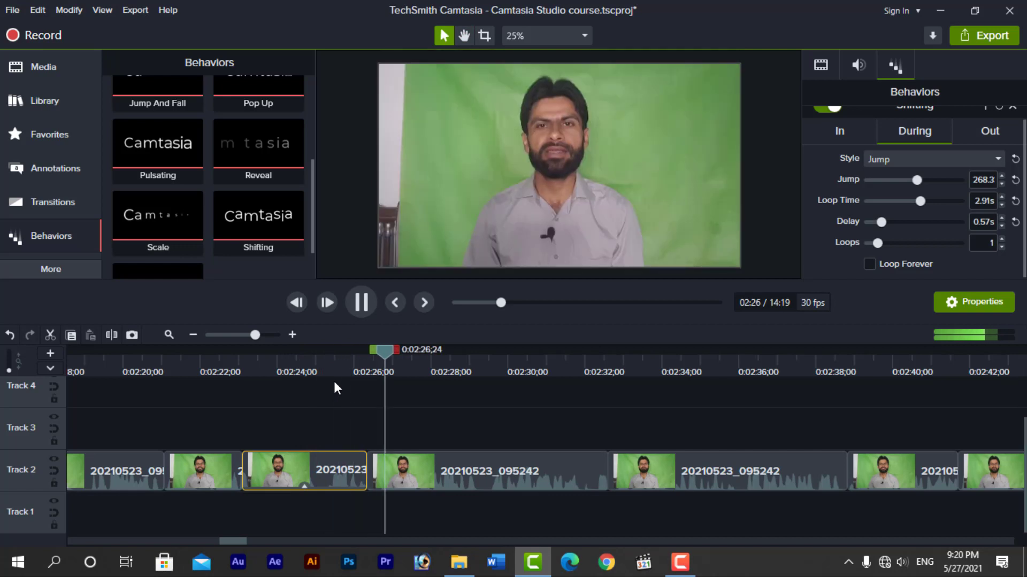
{"action": "key", "text": "space"}
{"action": "left_click_drag", "start_coordinate": [394, 357], "coordinate": [291, 381]}
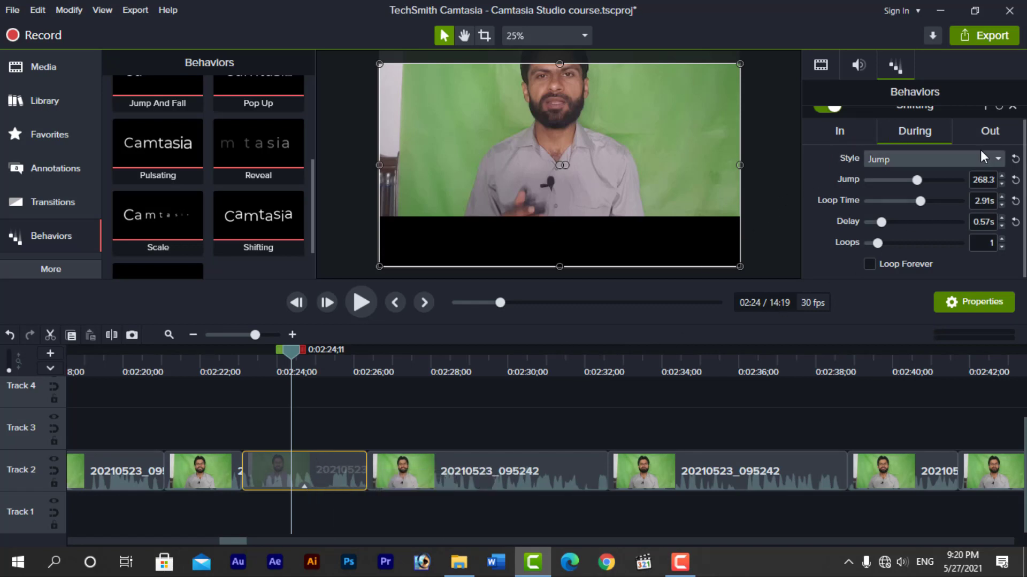
Set the Out phase style to Explode, keeping Linear movement at 88% speed
{"action": "left_click", "coordinate": [992, 133]}
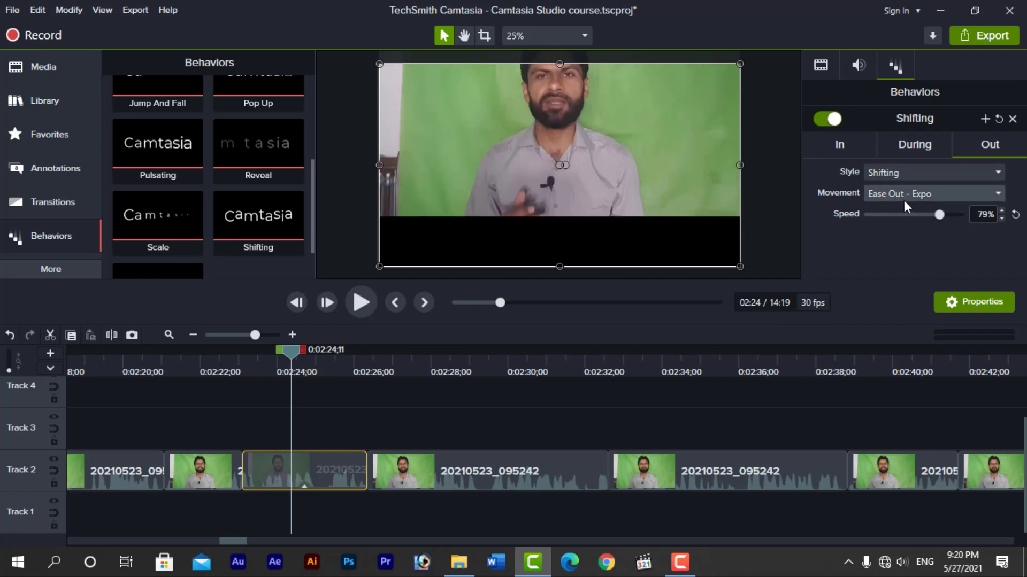
{"action": "left_click", "coordinate": [904, 198]}
{"action": "mouse_move", "coordinate": [898, 229]}
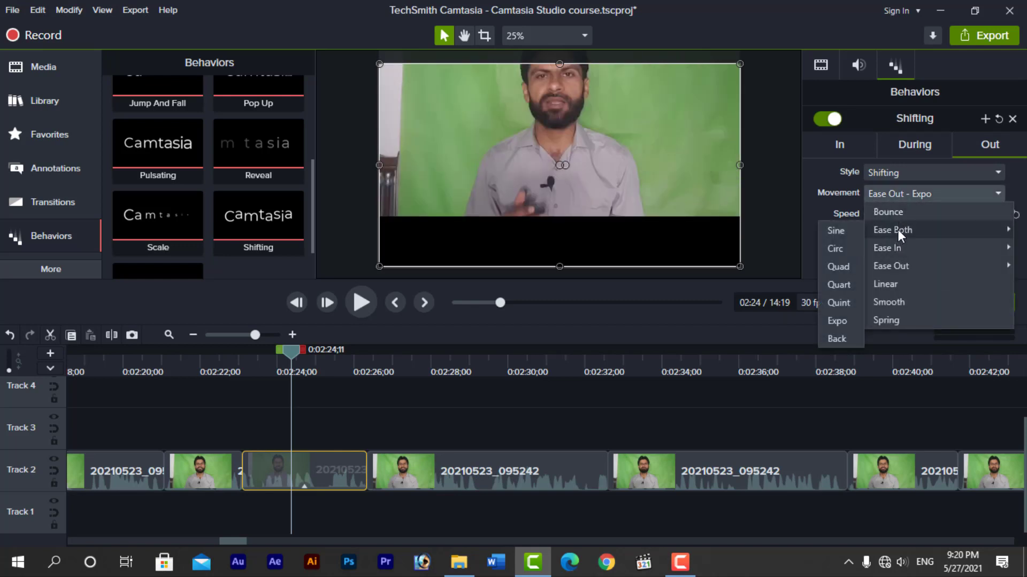
{"action": "left_click", "coordinate": [907, 172]}
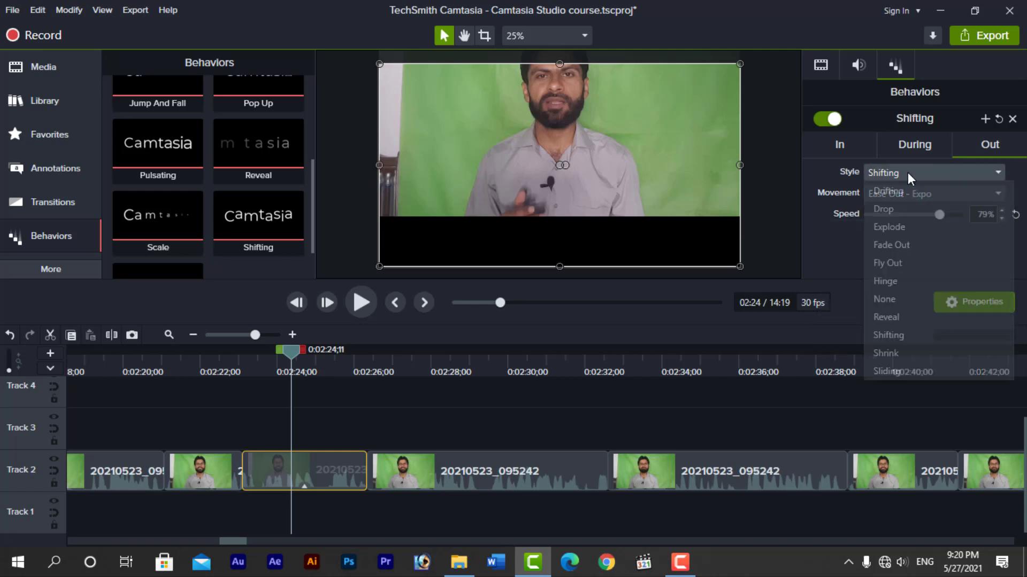
{"action": "left_click", "coordinate": [892, 228]}
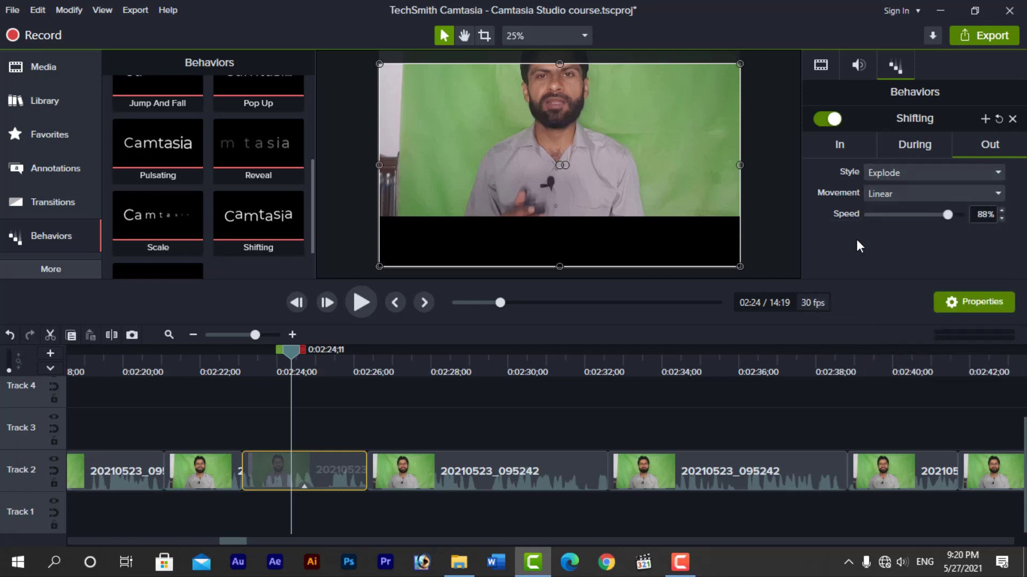
Preview the Explode exit several times from around 0:02:23
{"action": "left_click_drag", "start_coordinate": [291, 350], "coordinate": [235, 372]}
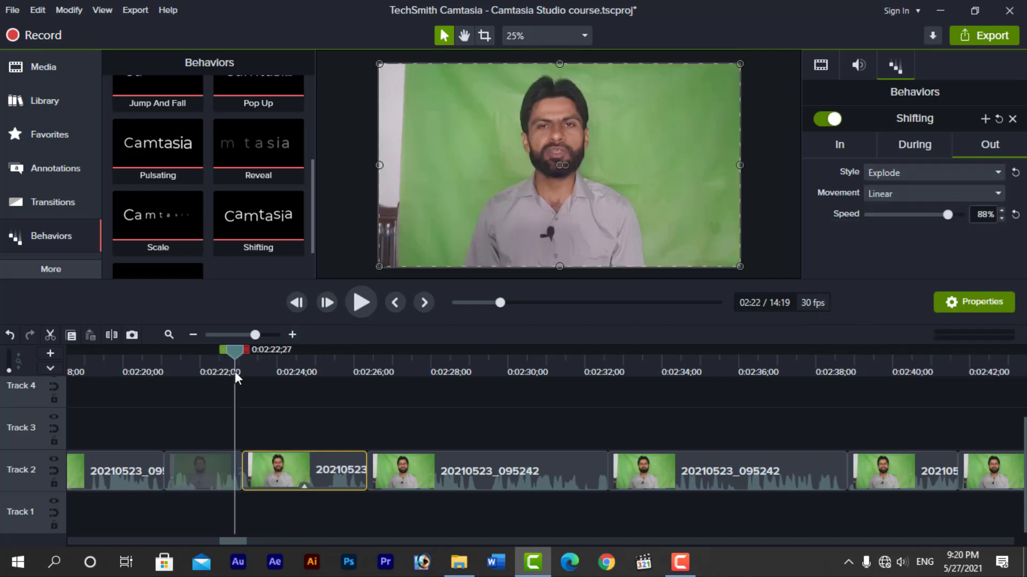
{"action": "key", "text": "space"}
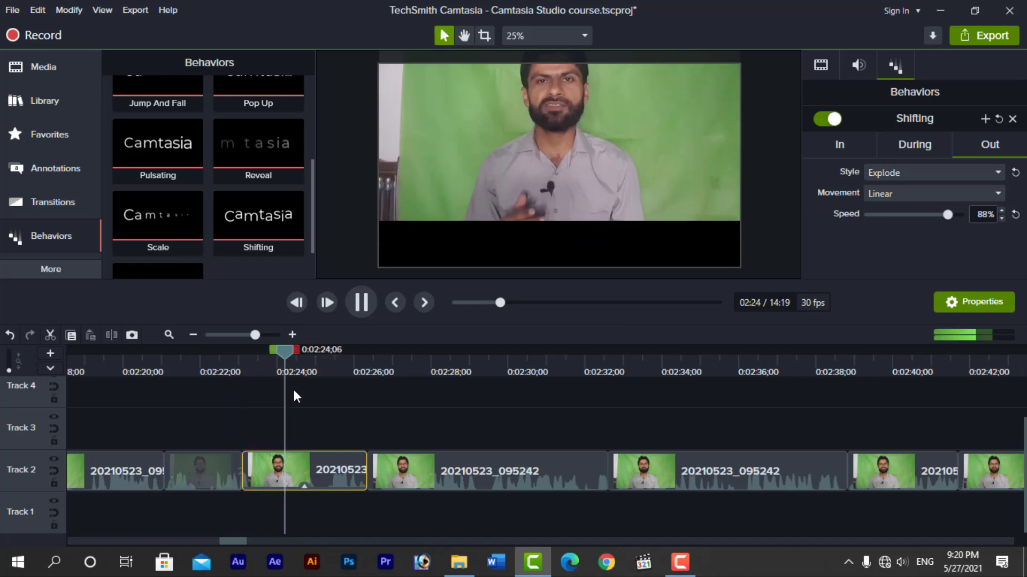
{"action": "key", "text": "space"}
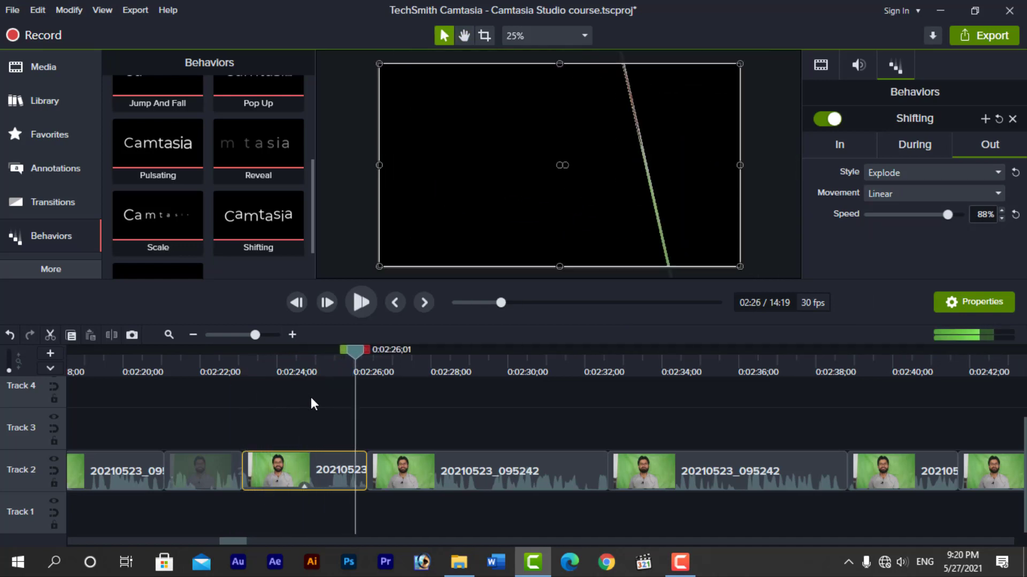
{"action": "left_click_drag", "start_coordinate": [358, 349], "coordinate": [316, 363]}
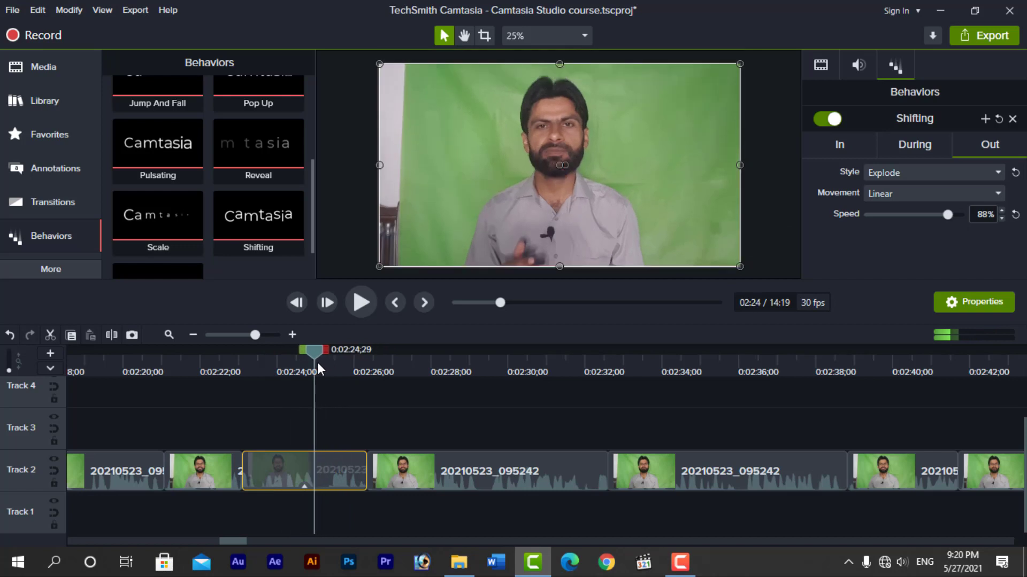
{"action": "key", "text": "space"}
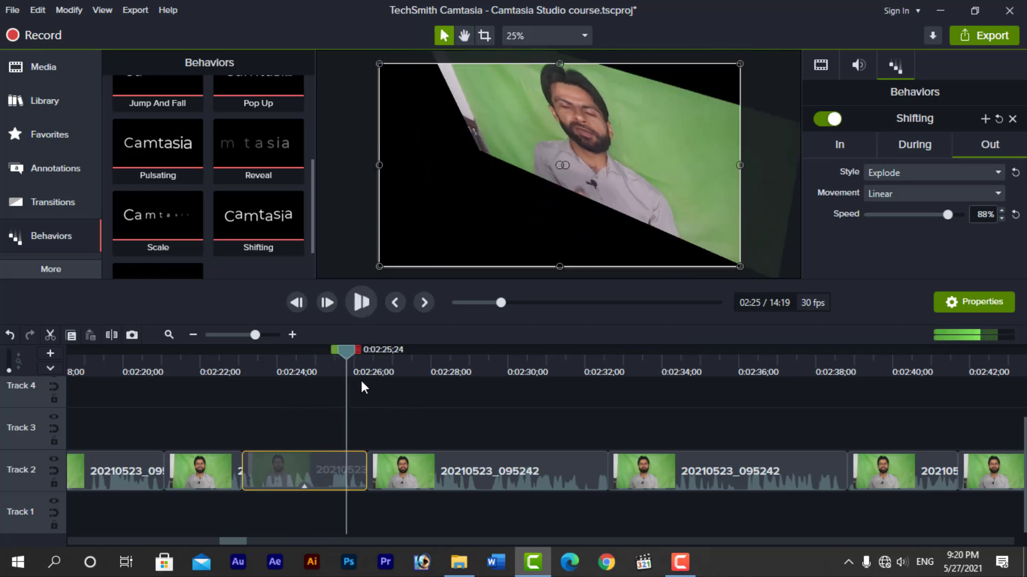
{"action": "key", "text": "space"}
{"action": "left_click_drag", "start_coordinate": [347, 352], "coordinate": [253, 360]}
{"action": "key", "text": "space"}
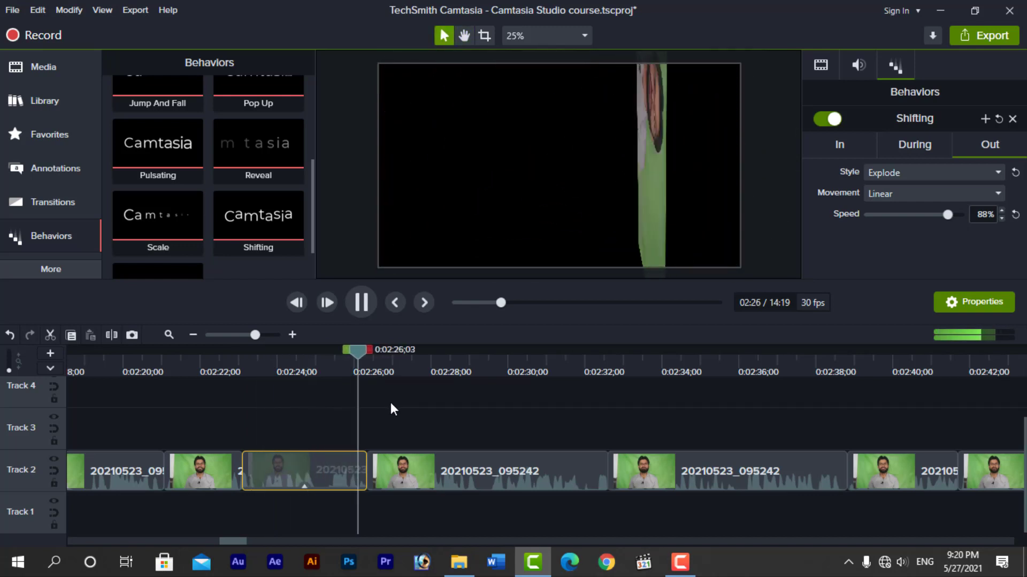
{"action": "key", "text": "space"}
{"action": "left_click_drag", "start_coordinate": [398, 358], "coordinate": [292, 374]}
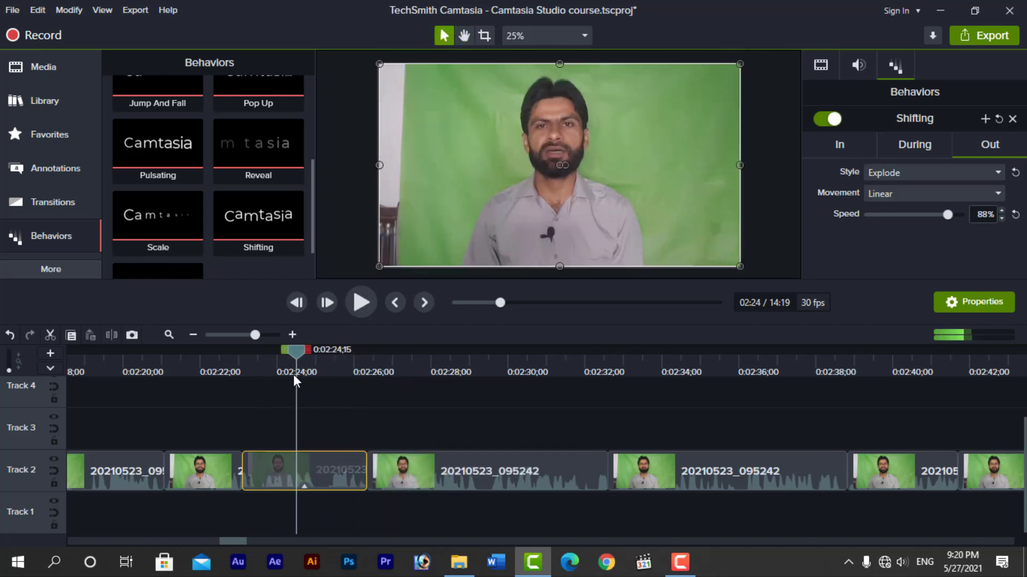
Deselect the green-screen clip and zoom out the timeline, scrolling right toward the video's end
{"action": "left_click", "coordinate": [322, 420]}
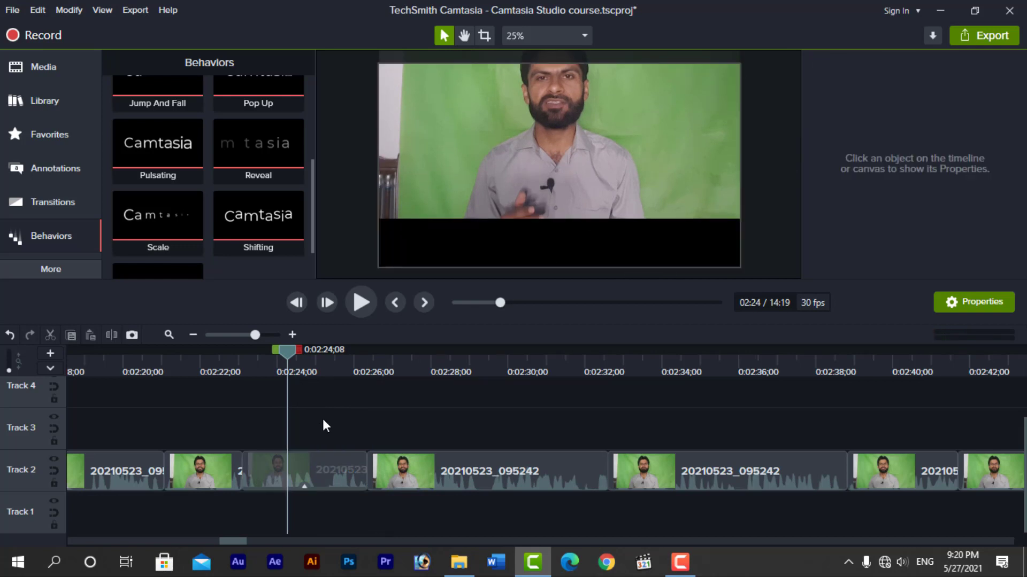
{"action": "key", "text": "space"}
{"action": "key", "text": "space"}
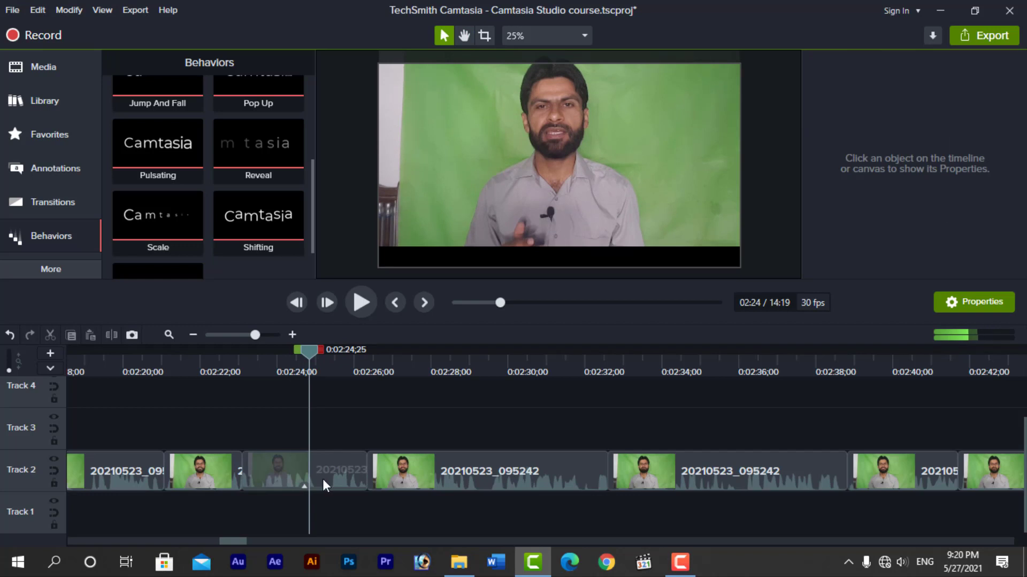
{"action": "left_click_drag", "start_coordinate": [238, 541], "coordinate": [216, 541]}
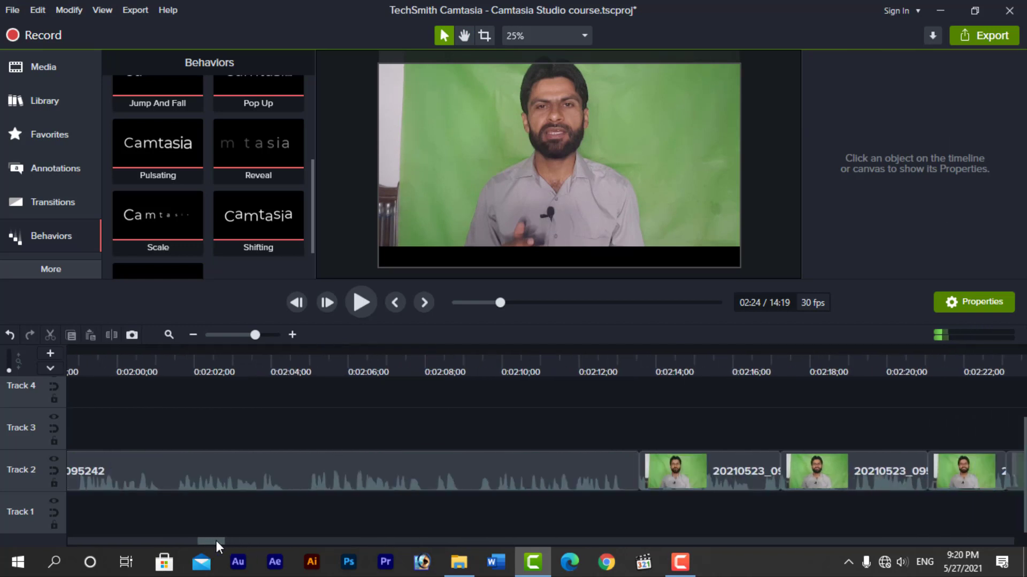
{"action": "left_click", "coordinate": [195, 336]}
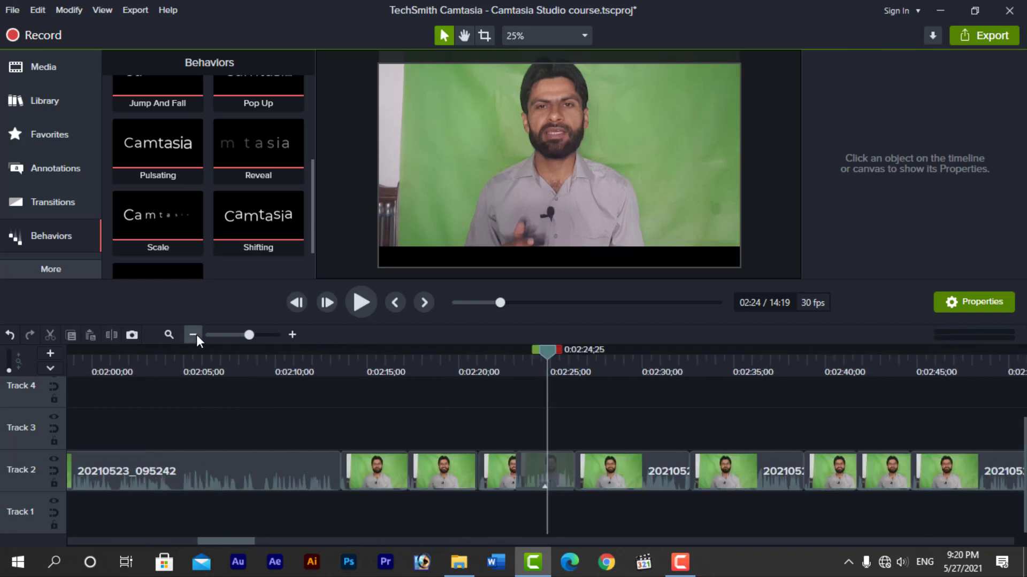
{"action": "left_click", "coordinate": [197, 334]}
{"action": "left_click_drag", "start_coordinate": [237, 542], "coordinate": [458, 536]}
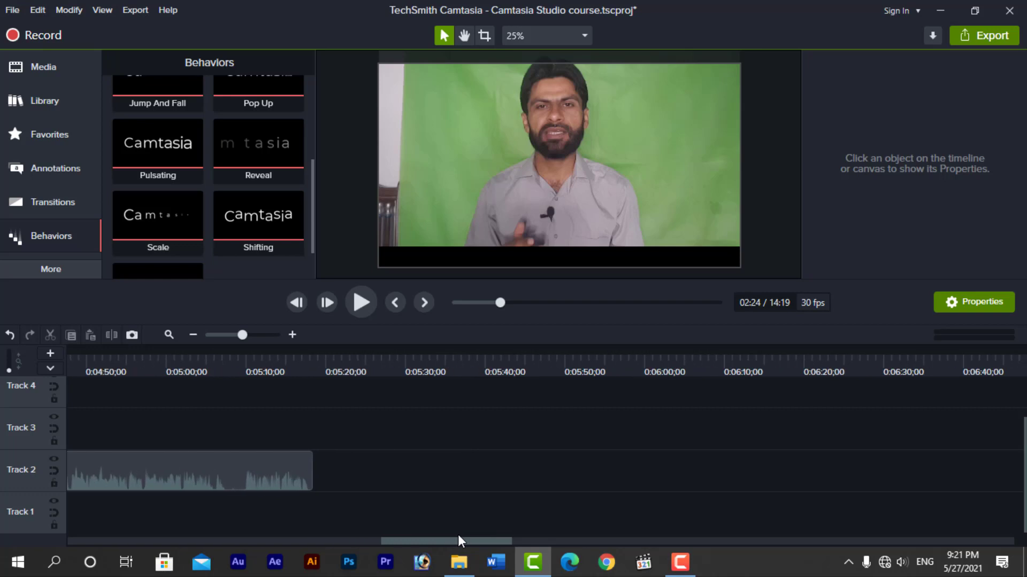
Park the playhead at about 0:05:25 on the black canvas past the footage
{"action": "left_click", "coordinate": [392, 369]}
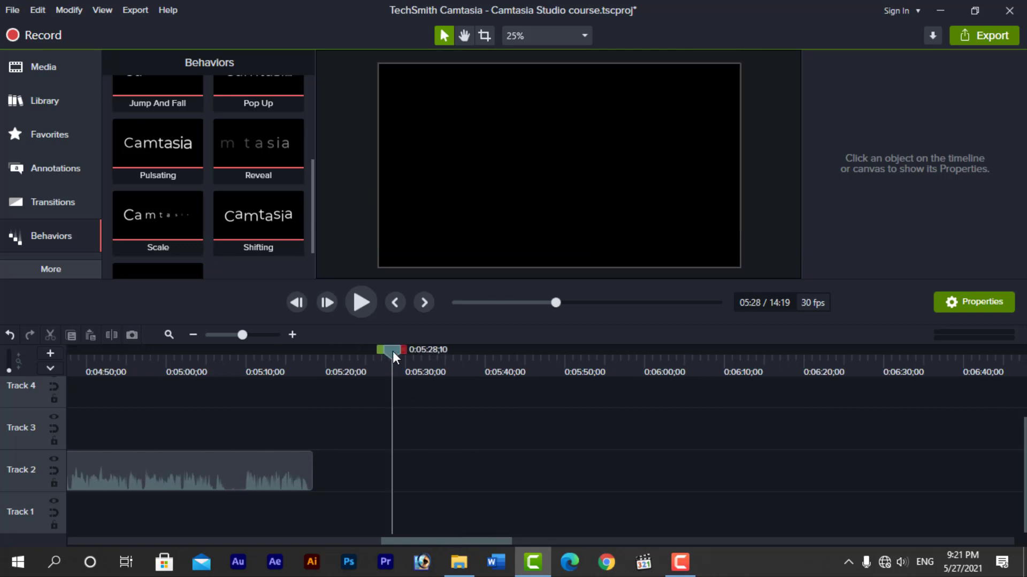
{"action": "left_click_drag", "start_coordinate": [393, 351], "coordinate": [373, 359]}
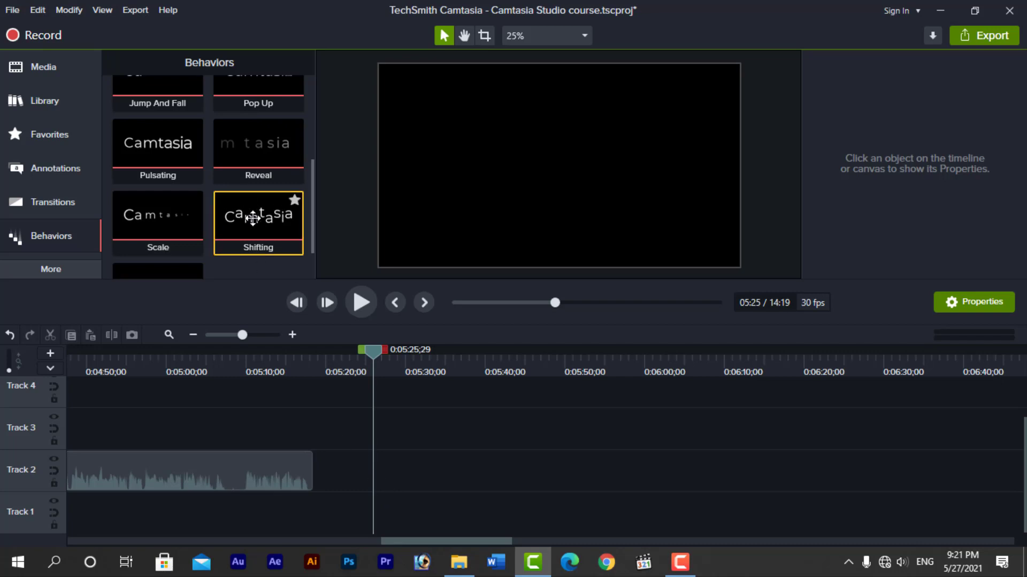
{"action": "left_click_drag", "start_coordinate": [254, 217], "coordinate": [393, 482]}
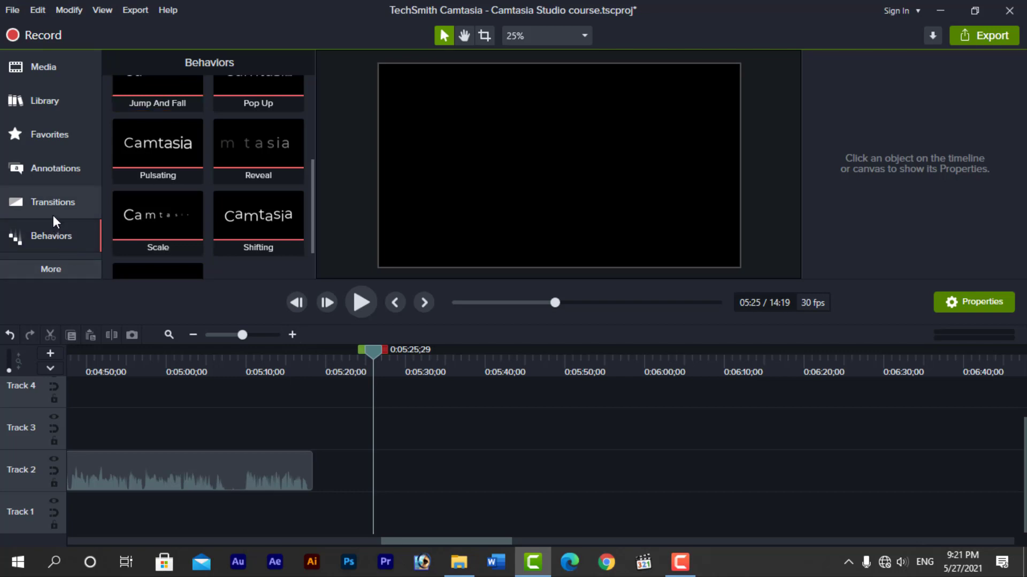
Drop a plain text callout from Annotations onto Track 2 and move the playhead onto it
{"action": "left_click", "coordinate": [55, 169]}
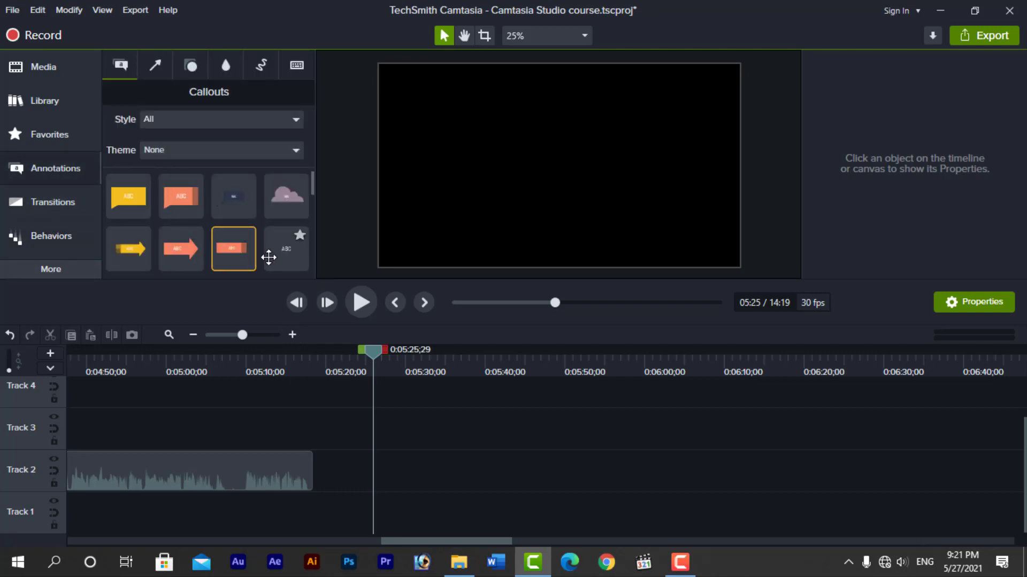
{"action": "left_click_drag", "start_coordinate": [269, 258], "coordinate": [449, 470]}
{"action": "left_click", "coordinate": [466, 373]}
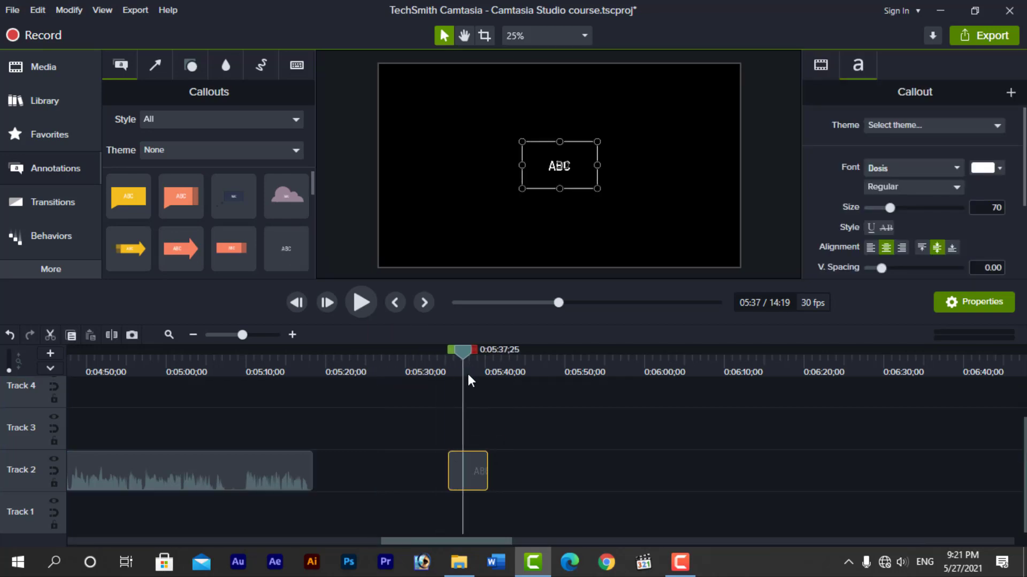
{"action": "left_click", "coordinate": [468, 373]}
{"action": "left_click_drag", "start_coordinate": [464, 350], "coordinate": [467, 351]}
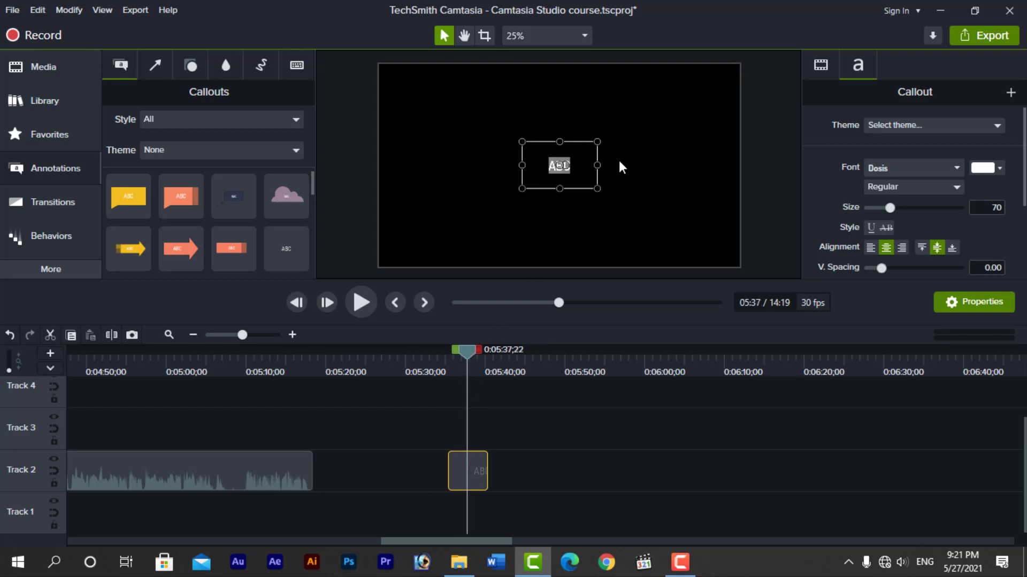
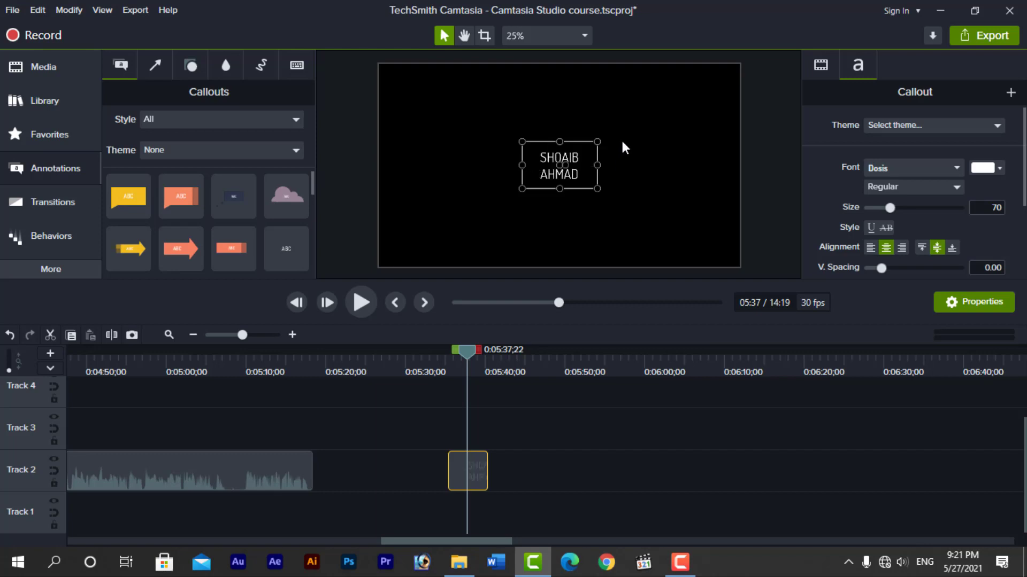
Type the person's name into the callout, enlarge its box, and set text size to 233
{"action": "left_click_drag", "start_coordinate": [597, 189], "coordinate": [722, 242]}
{"action": "left_click_drag", "start_coordinate": [521, 142], "coordinate": [411, 94]}
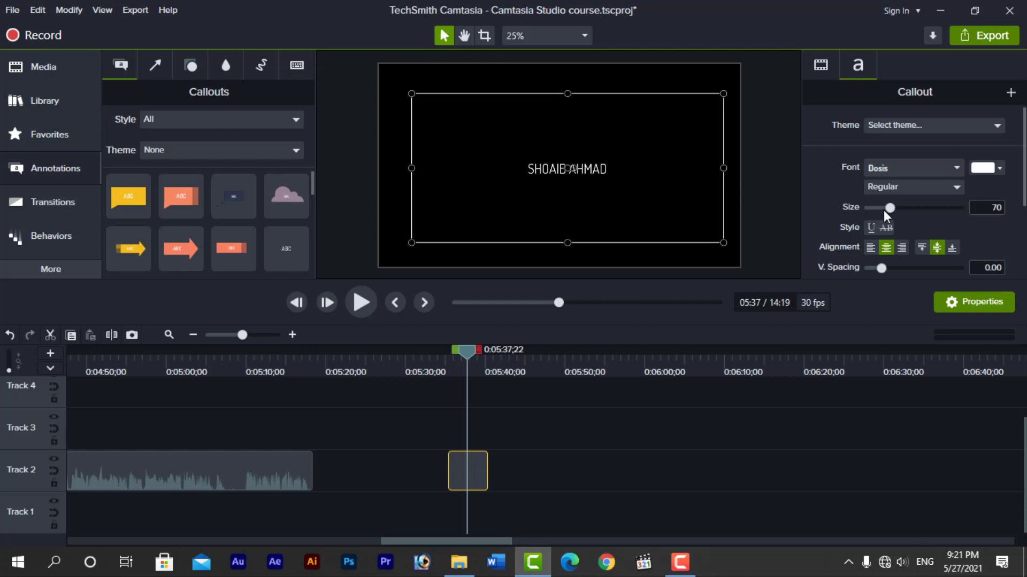
{"action": "left_click_drag", "start_coordinate": [890, 207], "coordinate": [949, 213]}
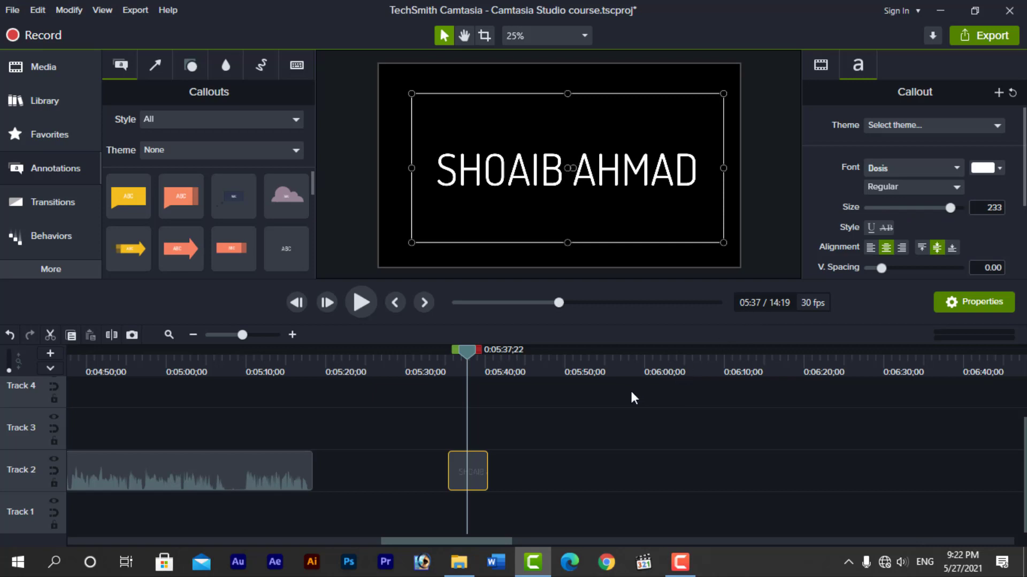
Apply the Explode behavior from the Behaviors list to the name callout clip
{"action": "left_click", "coordinate": [551, 443]}
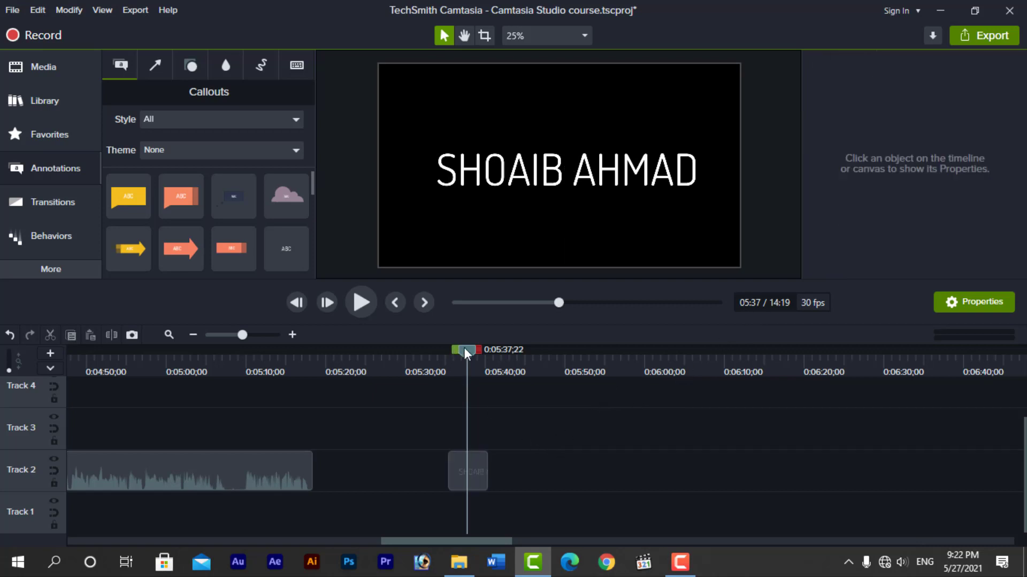
{"action": "mouse_move", "coordinate": [464, 348]}
{"action": "left_mouse_down"}
{"action": "mouse_move", "coordinate": [445, 358]}
{"action": "mouse_move", "coordinate": [456, 359]}
{"action": "left_mouse_up"}
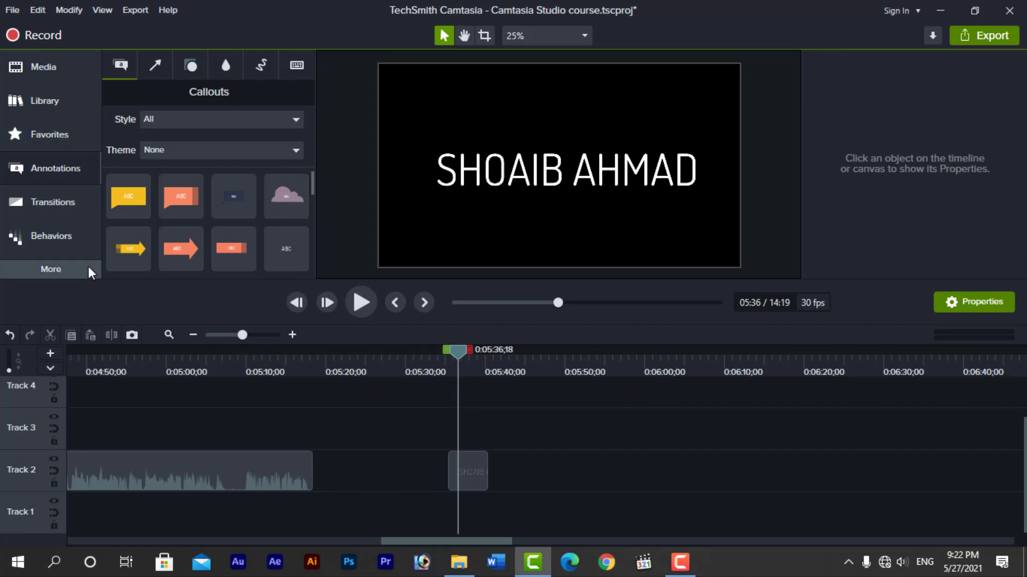
{"action": "left_click", "coordinate": [47, 237]}
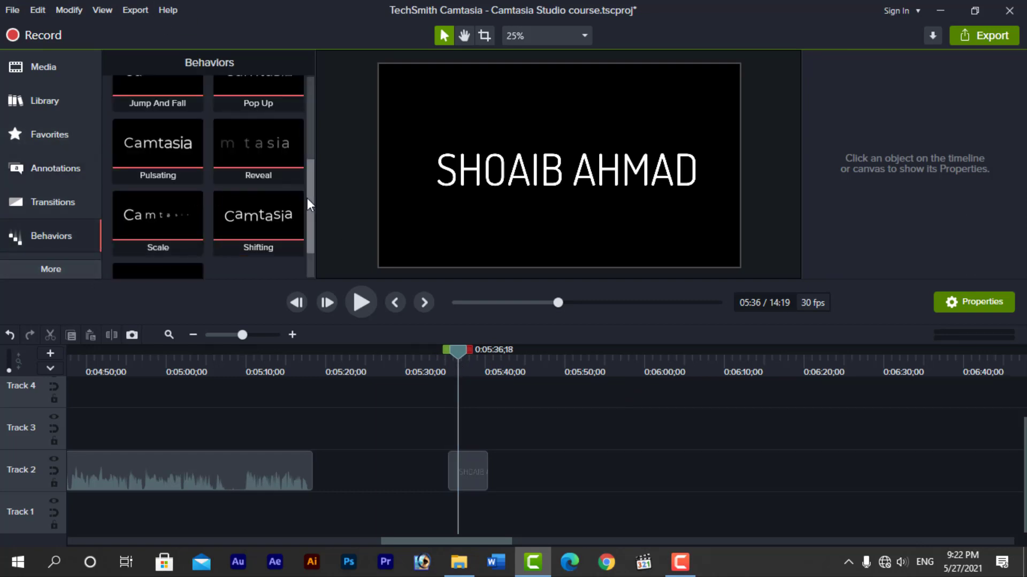
{"action": "left_click_drag", "start_coordinate": [309, 203], "coordinate": [326, 100]}
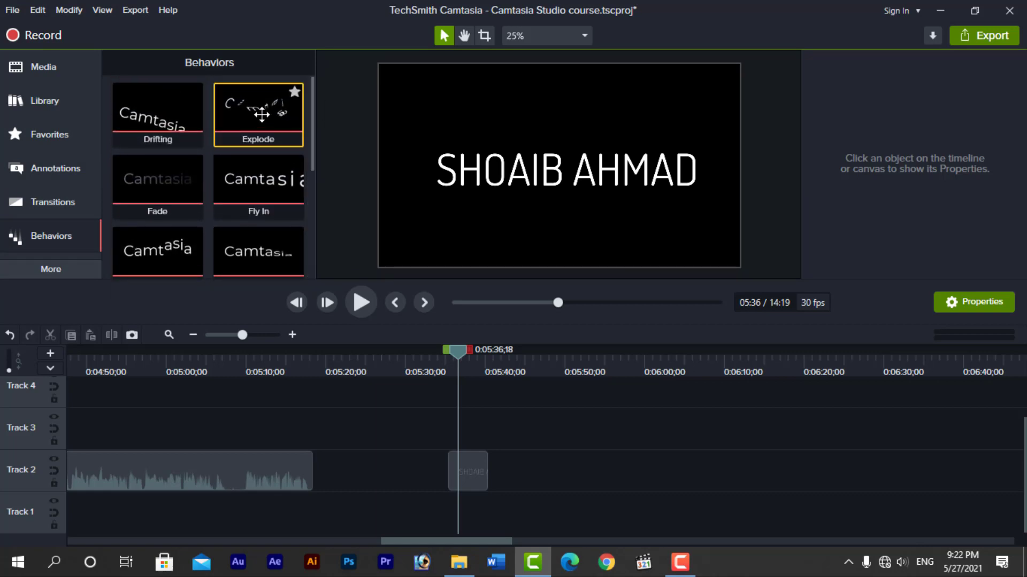
{"action": "left_click_drag", "start_coordinate": [261, 115], "coordinate": [468, 466]}
Preview the callout's Implode entrance by playing from just before it starts
{"action": "left_click_drag", "start_coordinate": [455, 348], "coordinate": [427, 357]}
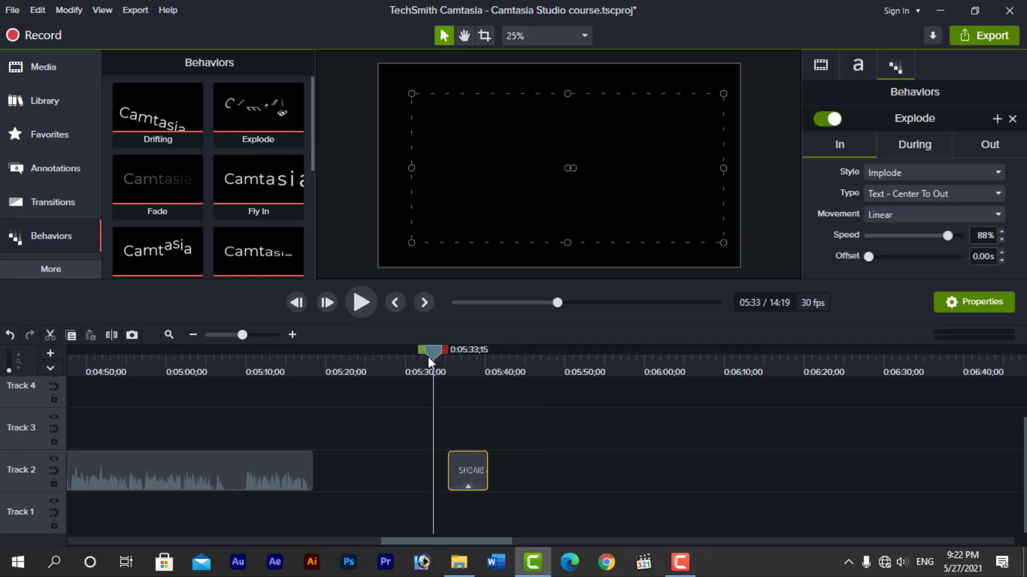
{"action": "key", "text": "space"}
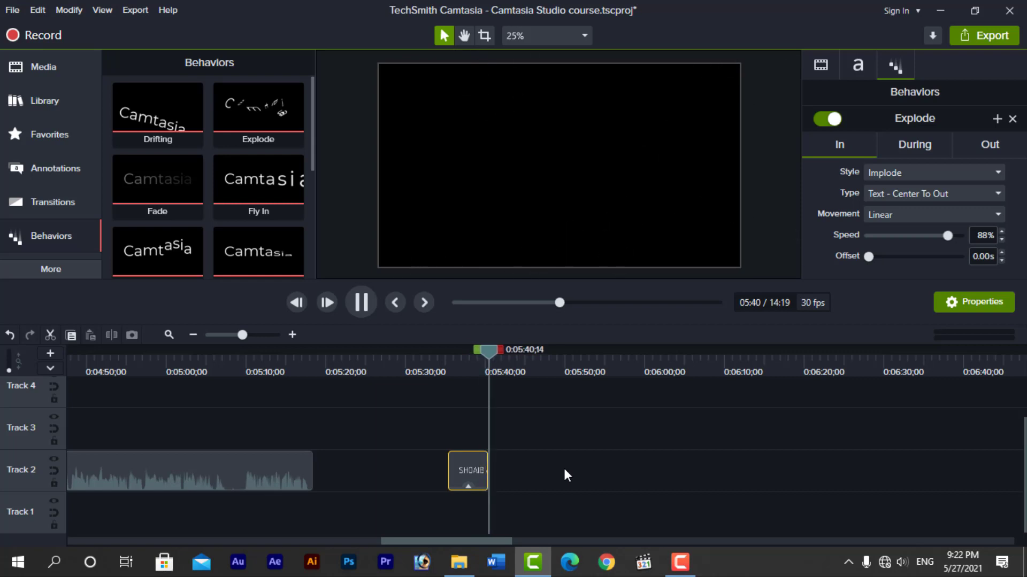
{"action": "key", "text": "space"}
{"action": "left_click_drag", "start_coordinate": [498, 348], "coordinate": [470, 352]}
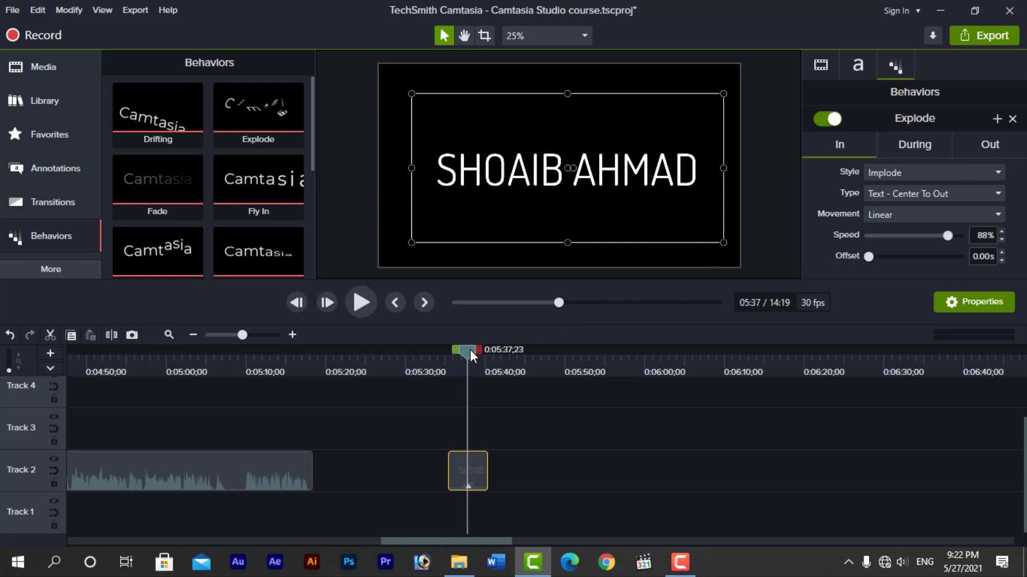
Remove all effects from the name callout clip
{"action": "right_click", "coordinate": [463, 471]}
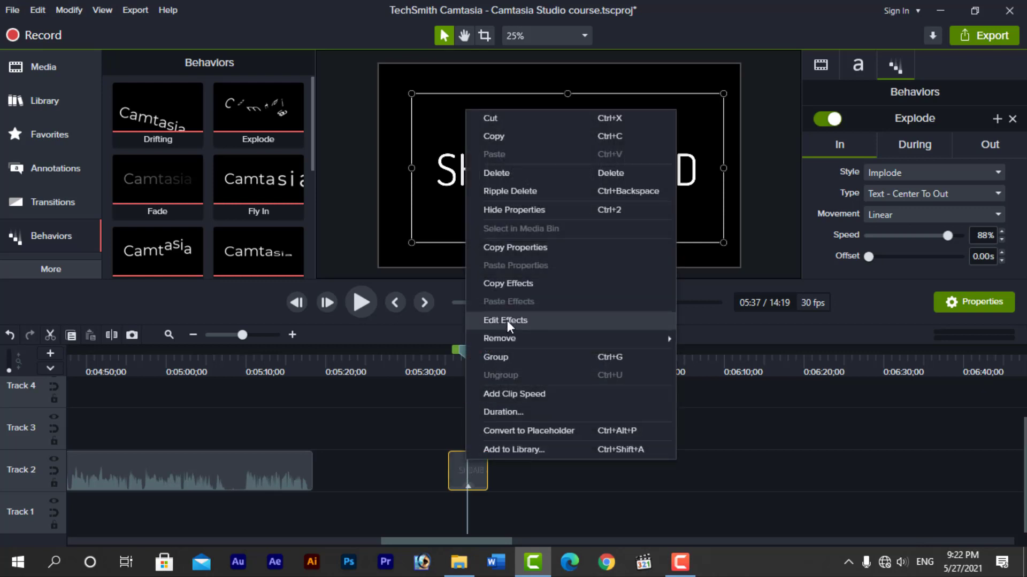
{"action": "mouse_move", "coordinate": [506, 337]}
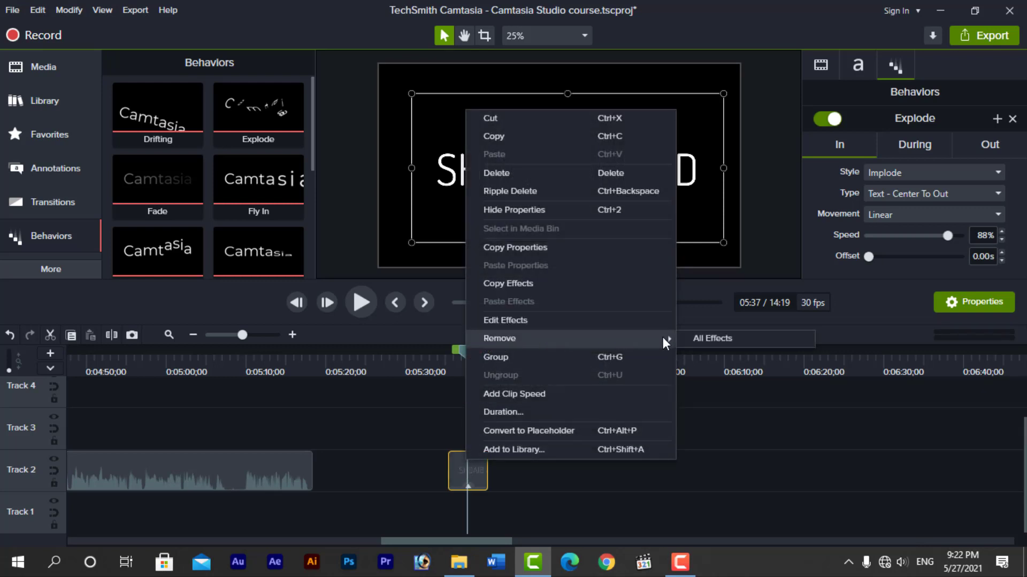
{"action": "left_click", "coordinate": [686, 338]}
Apply the Shifting behavior to the name callout from the Behaviors list
{"action": "scroll", "coordinate": [271, 225], "scroll_direction": "down", "scroll_amount": 2}
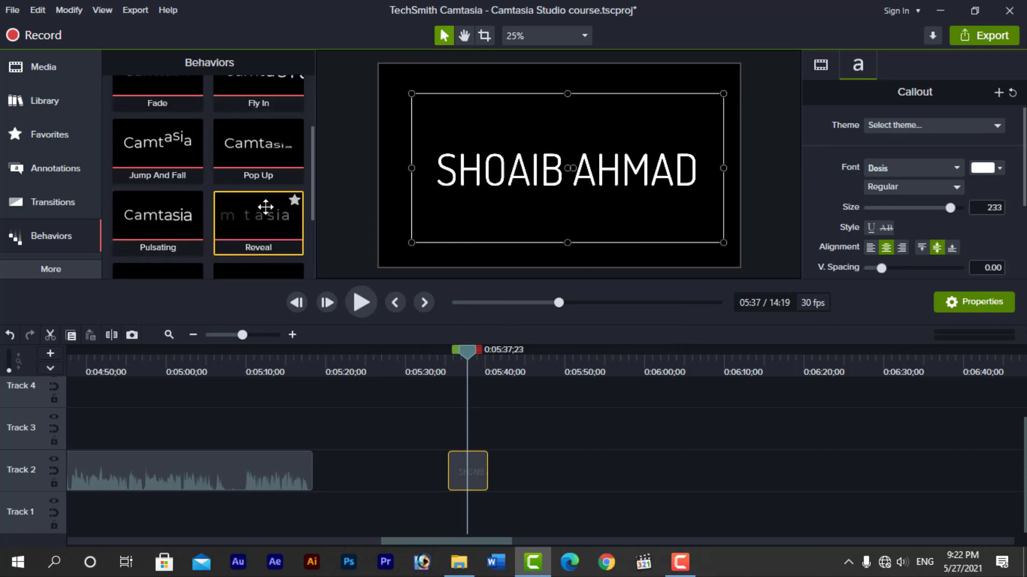
{"action": "scroll", "coordinate": [266, 204], "scroll_direction": "down", "scroll_amount": 1}
{"action": "scroll", "coordinate": [260, 235], "scroll_direction": "down", "scroll_amount": 1}
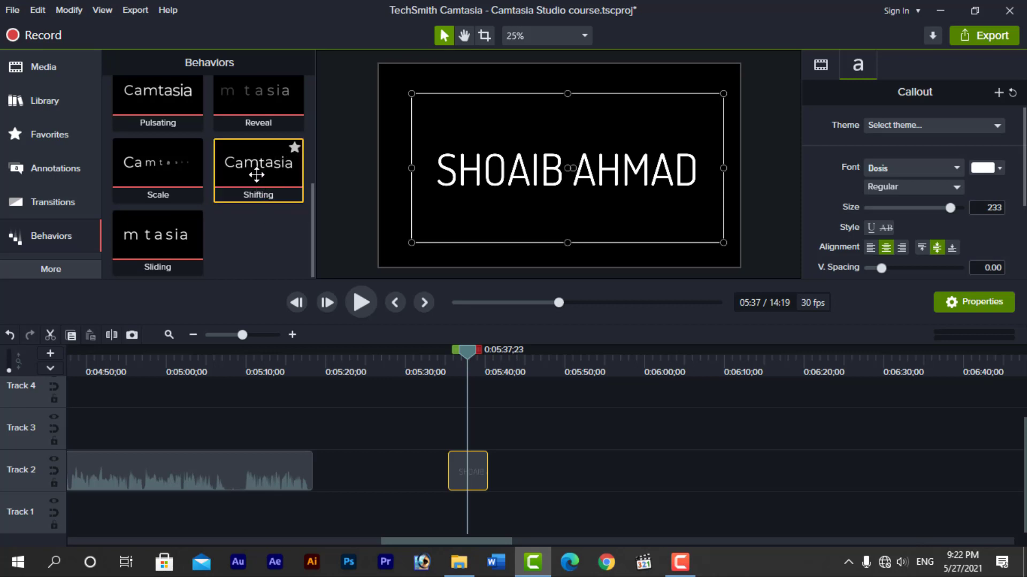
{"action": "left_click_drag", "start_coordinate": [255, 174], "coordinate": [470, 465]}
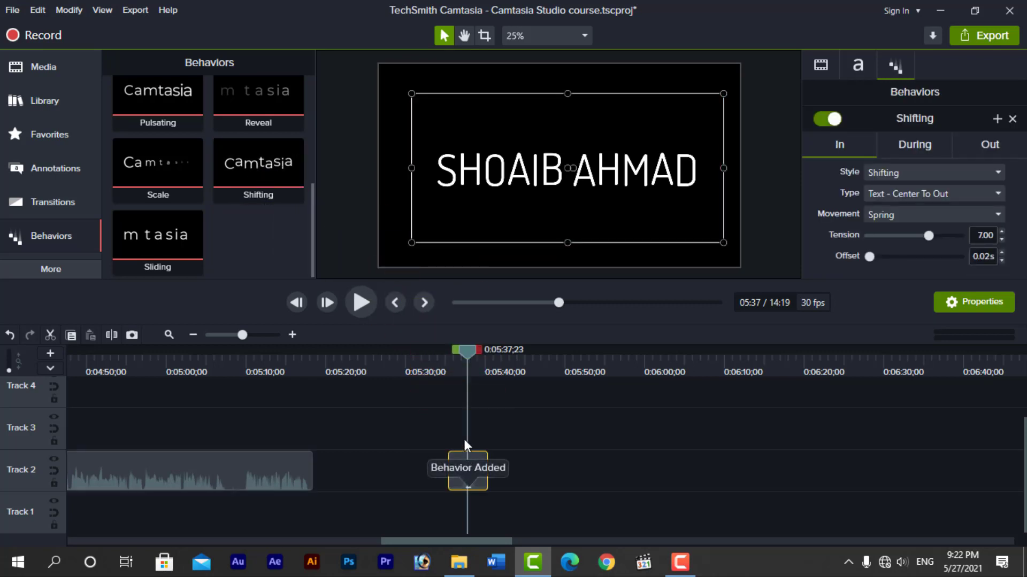
Preview the title's default Shifting entrance from just before the callout begins
{"action": "left_click_drag", "start_coordinate": [466, 348], "coordinate": [445, 365]}
{"action": "key", "text": "space"}
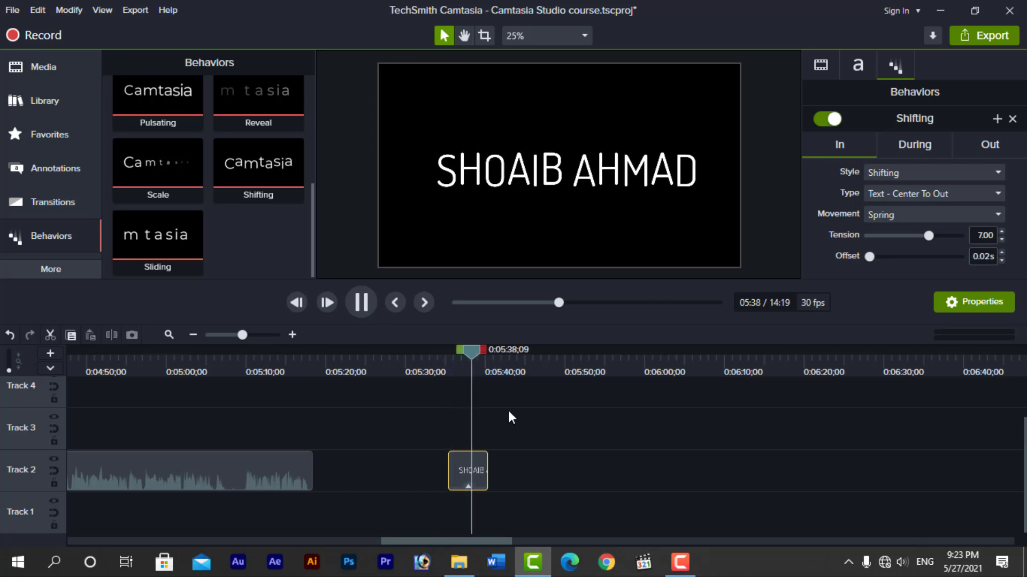
{"action": "left_click", "coordinate": [482, 352]}
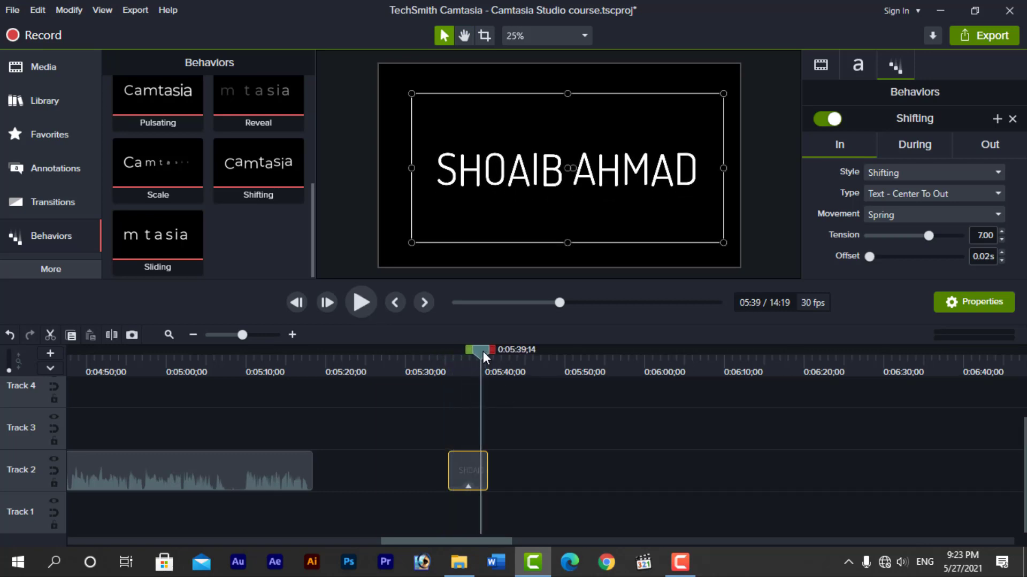
{"action": "key", "text": "space"}
{"action": "key", "text": "space"}
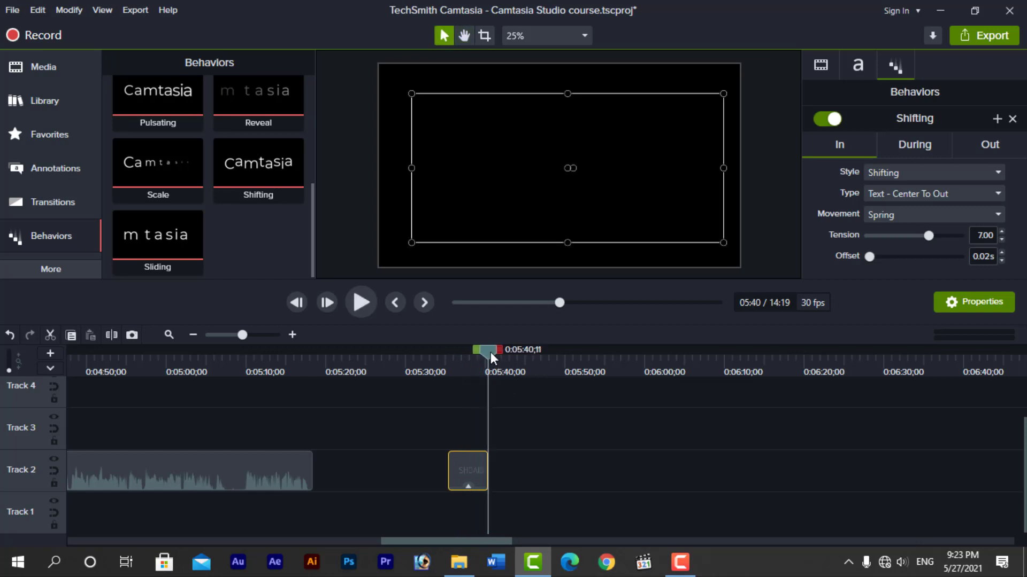
{"action": "left_click_drag", "start_coordinate": [489, 352], "coordinate": [448, 363]}
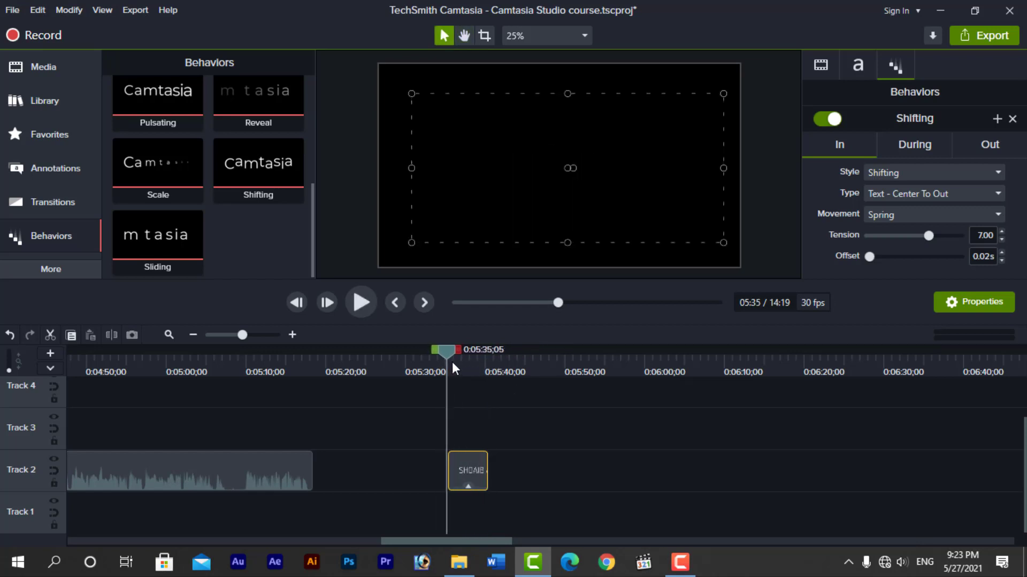
{"action": "key", "text": "space"}
{"action": "key", "text": "space"}
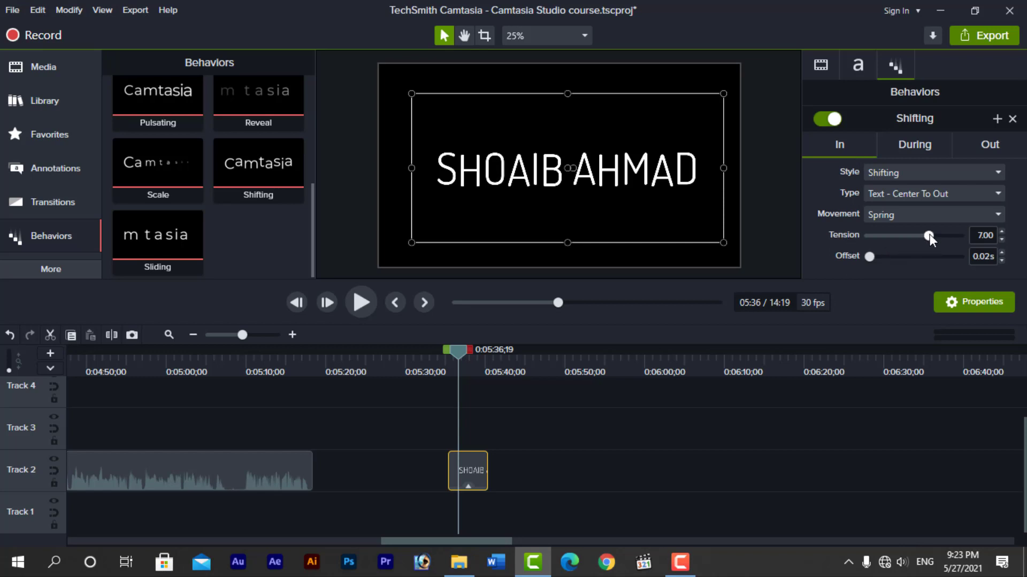
Lower the entrance spring Tension to 2.50 and replay the animation
{"action": "left_click_drag", "start_coordinate": [930, 236], "coordinate": [884, 244]}
{"action": "left_click_drag", "start_coordinate": [473, 356], "coordinate": [444, 354]}
{"action": "key", "text": "space"}
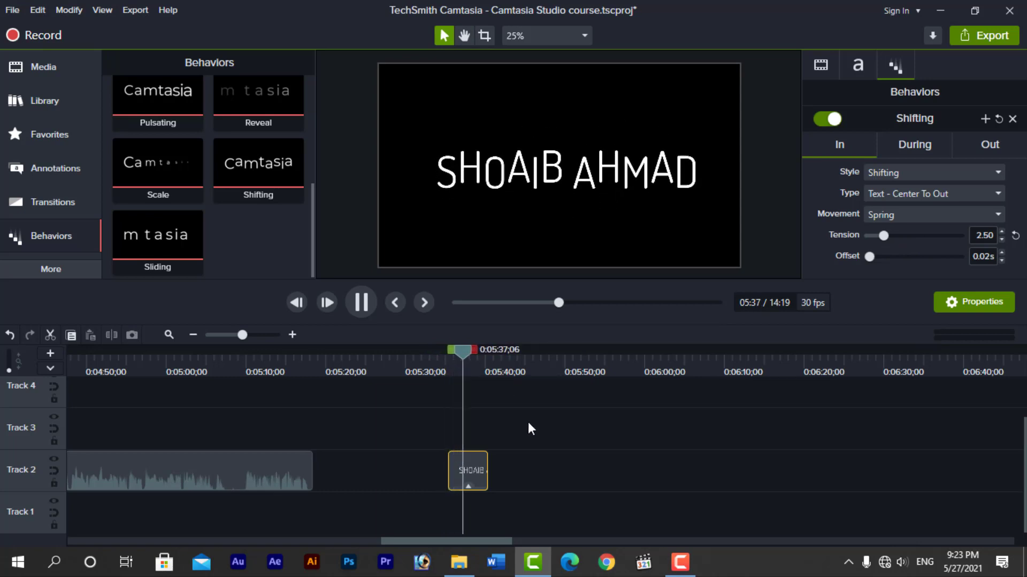
{"action": "key", "text": "space"}
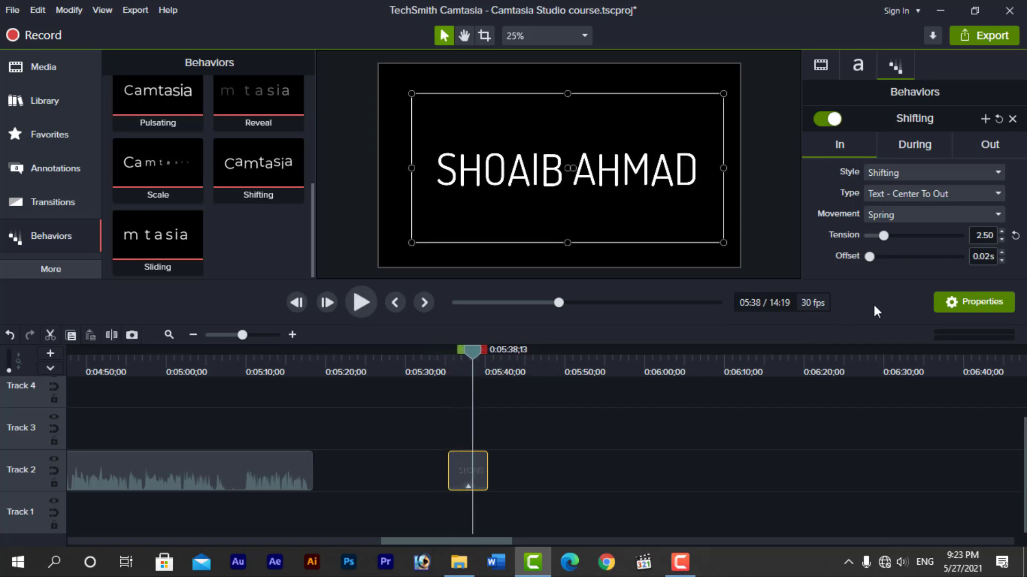
Raise the entrance character Offset to 0.80s and replay the animation
{"action": "left_click_drag", "start_coordinate": [870, 256], "coordinate": [902, 265]}
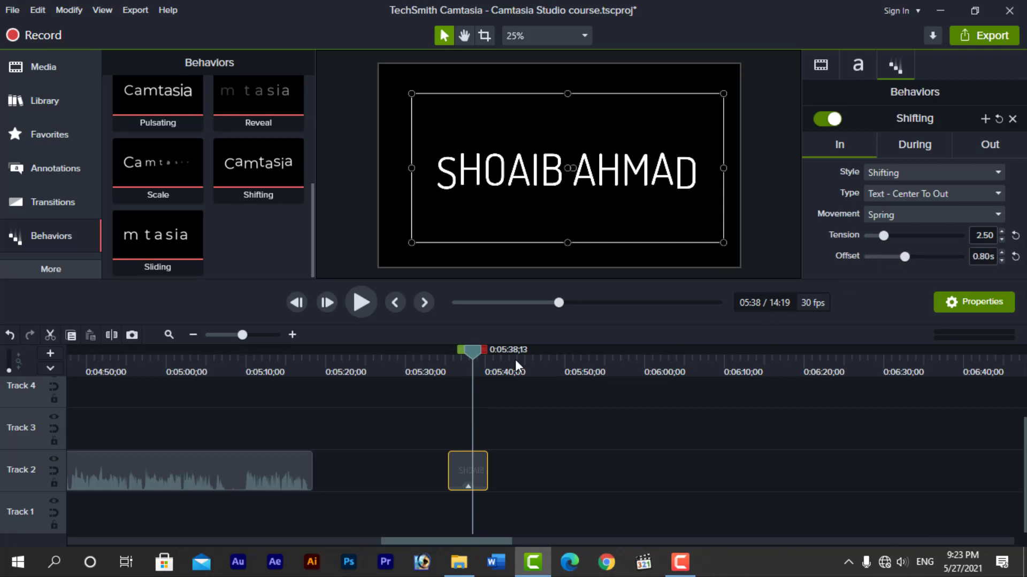
{"action": "left_click_drag", "start_coordinate": [476, 350], "coordinate": [443, 354]}
{"action": "key", "text": "space"}
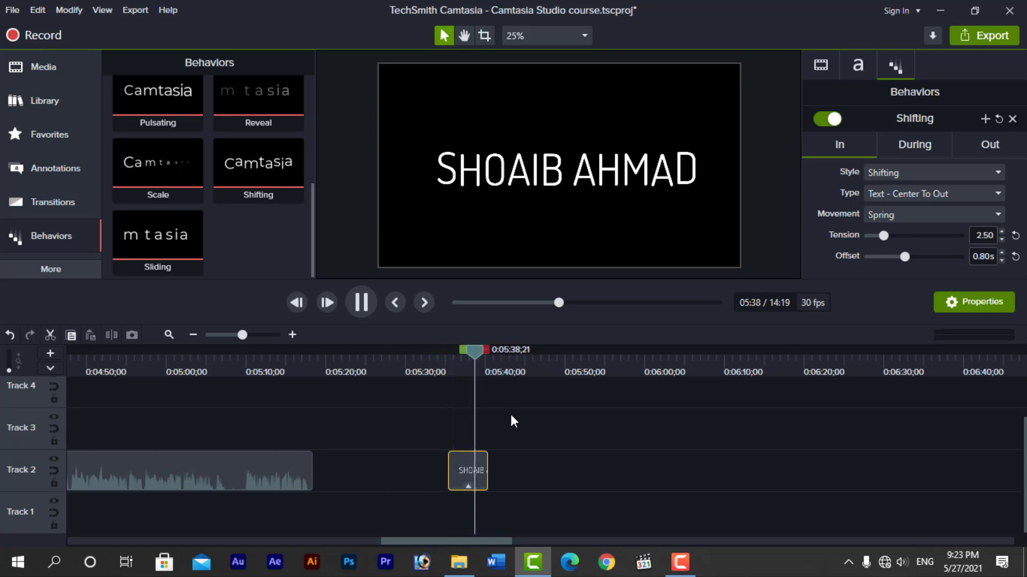
{"action": "key", "text": "space"}
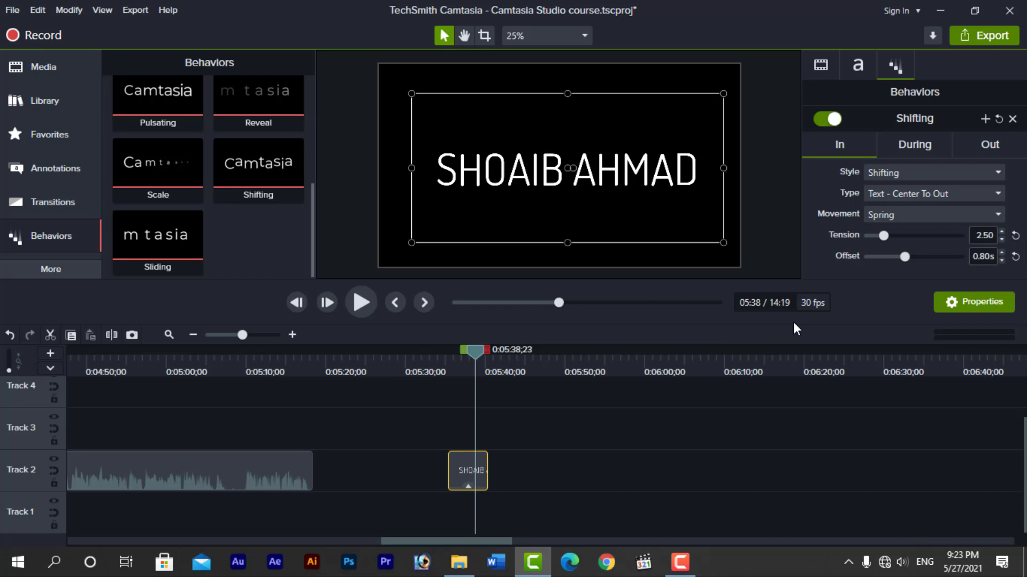
{"action": "mouse_move", "coordinate": [479, 353]}
{"action": "left_mouse_down"}
{"action": "mouse_move", "coordinate": [450, 358]}
{"action": "mouse_move", "coordinate": [459, 352]}
{"action": "left_mouse_up"}
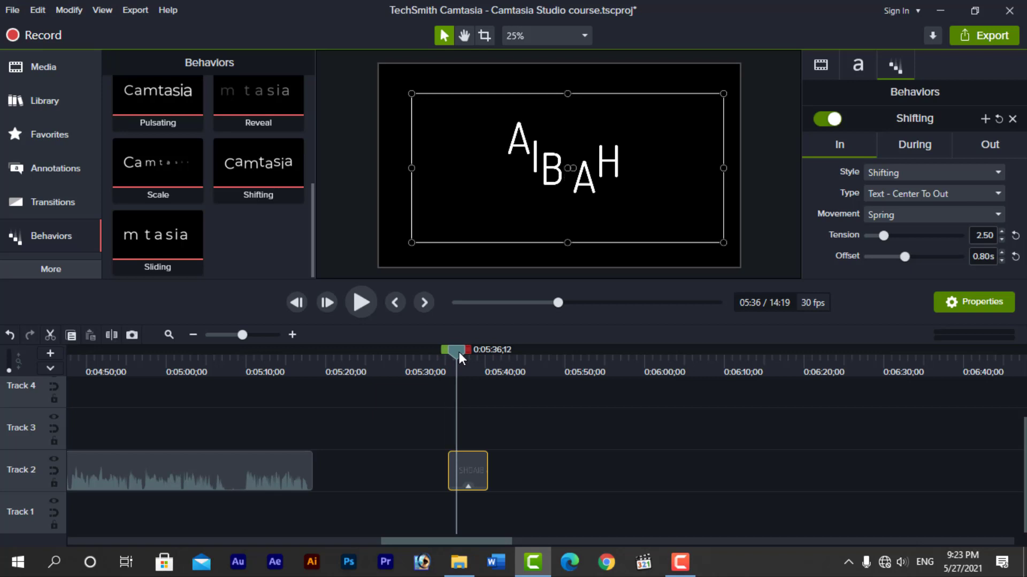
Check the In options, keeping Spring movement, Center To Out type and Shifting style
{"action": "left_click", "coordinate": [896, 215]}
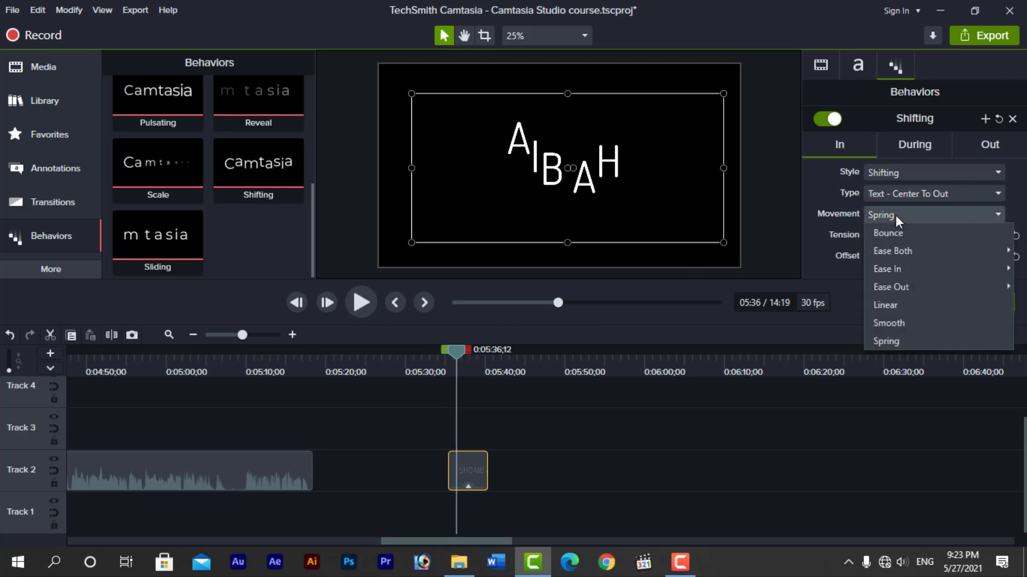
{"action": "left_click", "coordinate": [829, 212]}
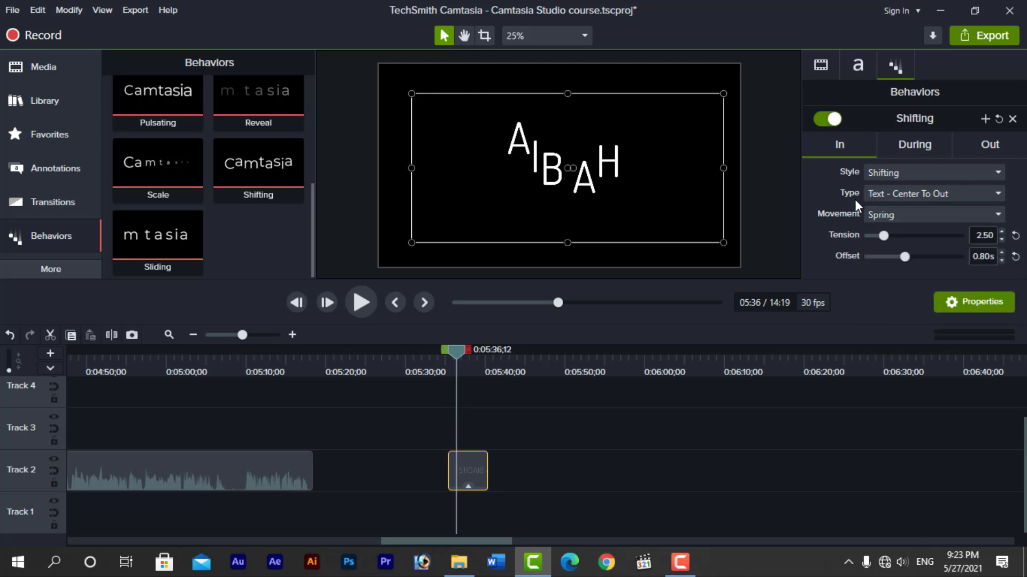
{"action": "left_click", "coordinate": [884, 194]}
{"action": "mouse_move", "coordinate": [884, 230]}
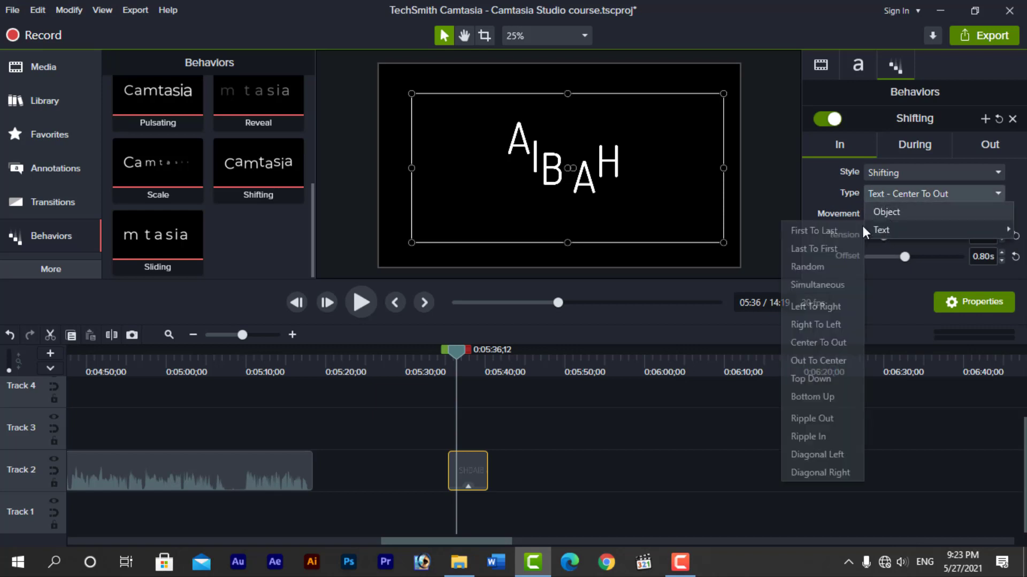
{"action": "left_click", "coordinate": [808, 183]}
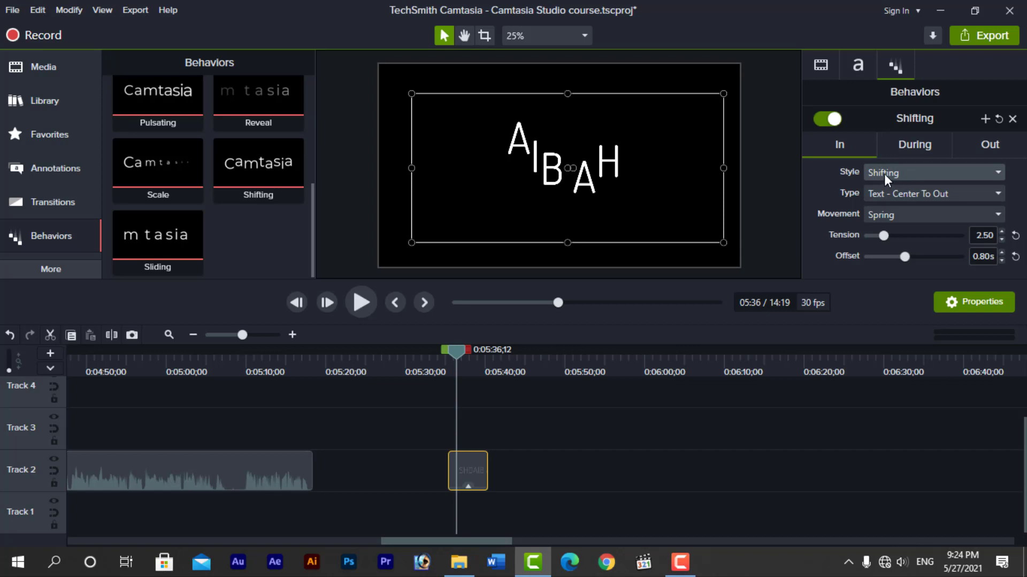
{"action": "left_click", "coordinate": [884, 174]}
{"action": "left_click", "coordinate": [829, 193]}
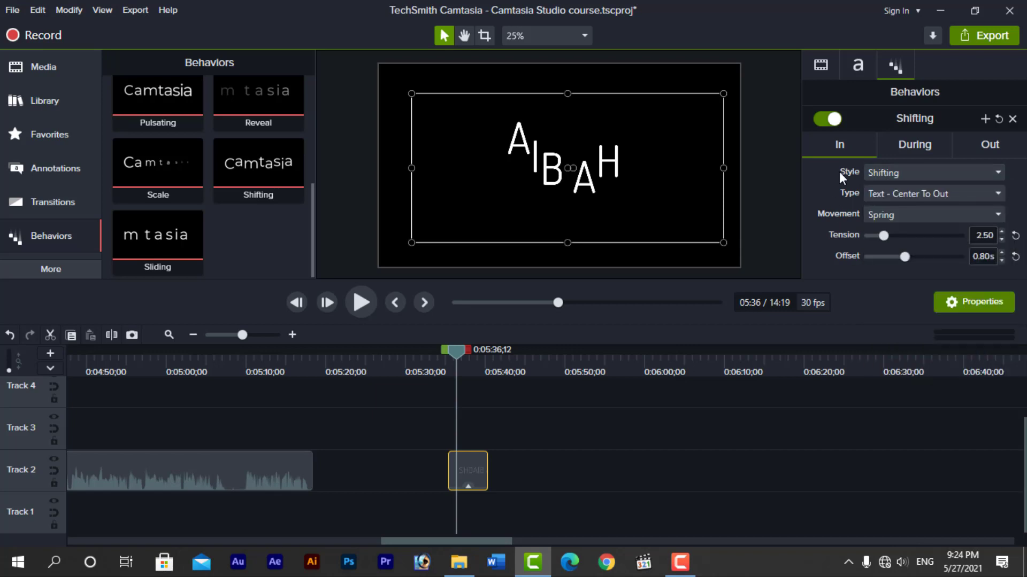
Set the During phase to Offset 0.28s, Loop Time 2.63s and Shift 10.83
{"action": "left_click", "coordinate": [909, 148]}
{"action": "scroll", "coordinate": [909, 149], "scroll_direction": "down", "scroll_amount": 1}
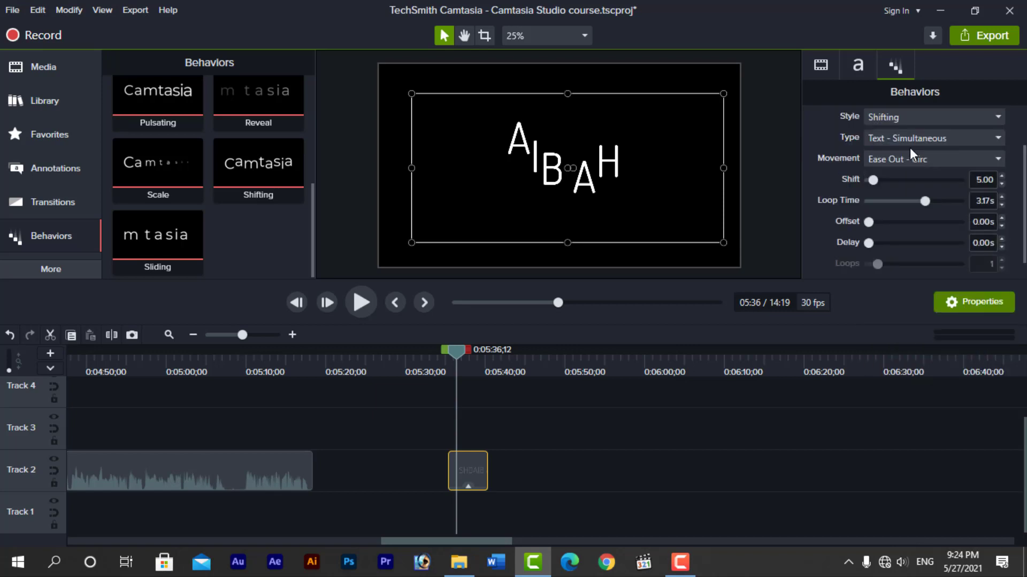
{"action": "left_click", "coordinate": [875, 223]}
{"action": "left_click", "coordinate": [880, 222]}
{"action": "left_click_drag", "start_coordinate": [923, 201], "coordinate": [914, 201]}
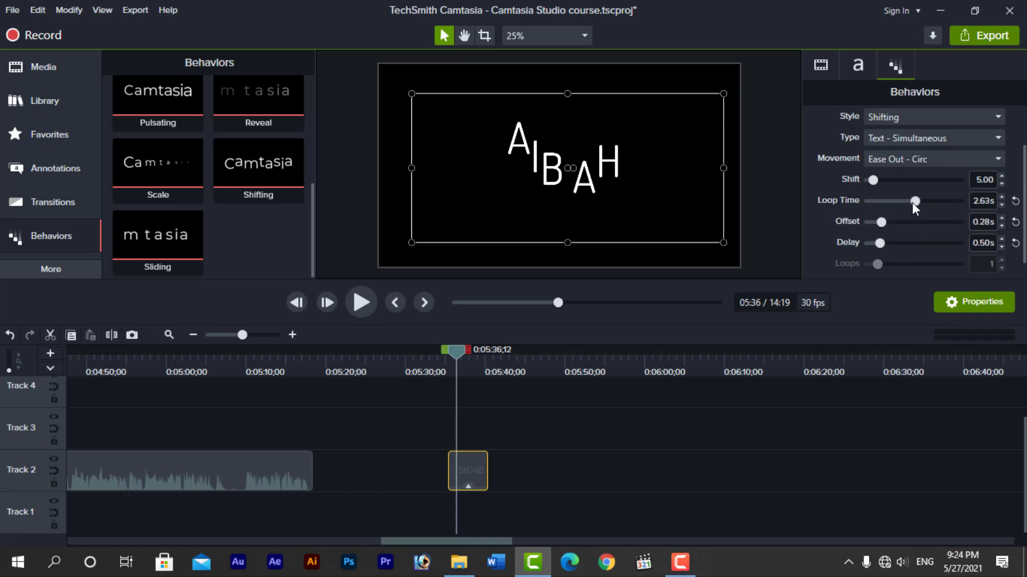
{"action": "left_click", "coordinate": [879, 182]}
Preview the During animation, then reselect the title clip to show its behaviors
{"action": "key", "text": "space"}
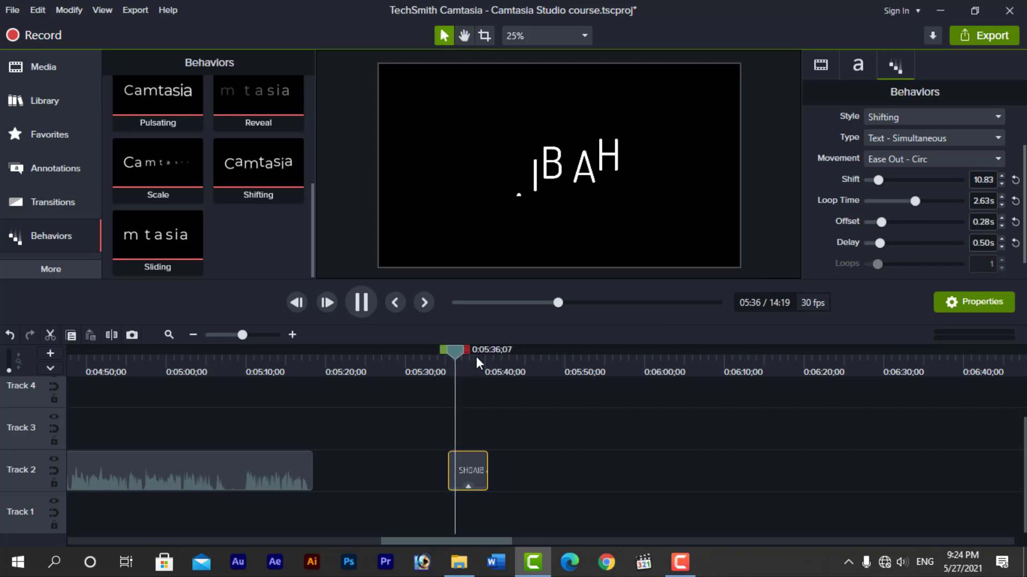
{"action": "key", "text": "space"}
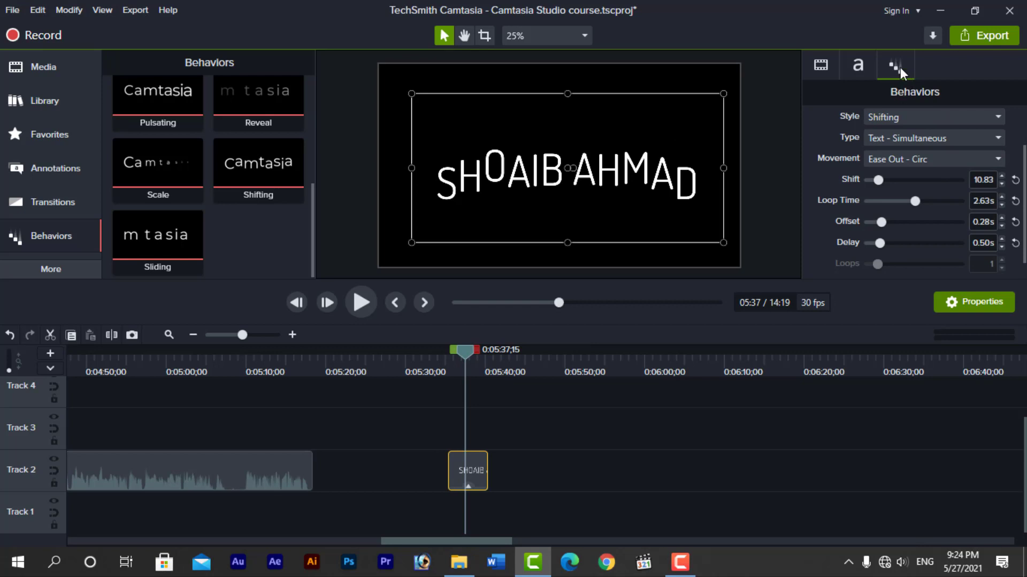
{"action": "left_click", "coordinate": [496, 464]}
{"action": "left_click", "coordinate": [471, 472]}
{"action": "scroll", "coordinate": [895, 190], "scroll_direction": "up", "scroll_amount": 1}
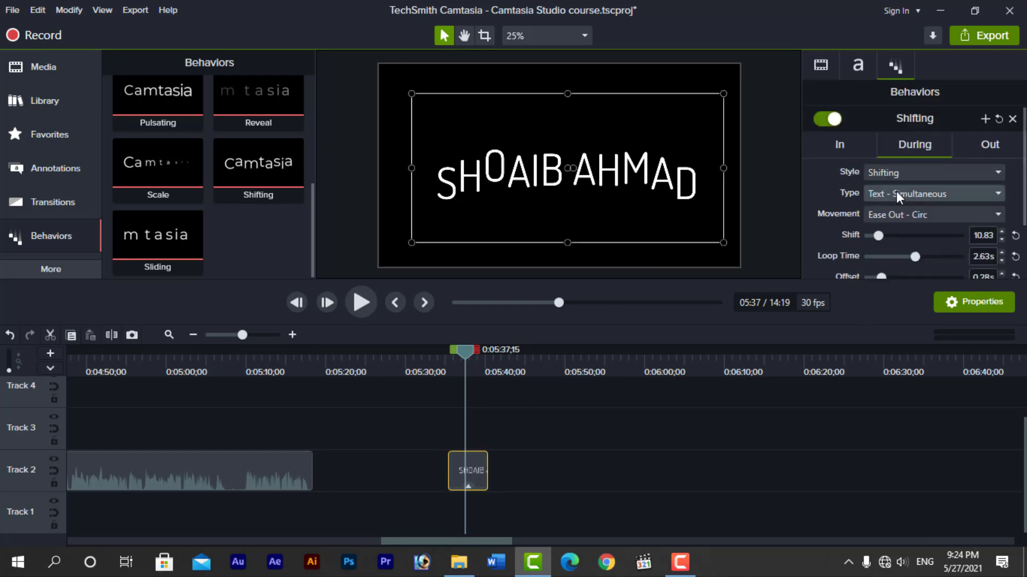
Set the Out phase movement easing to Spring
{"action": "left_click", "coordinate": [978, 144]}
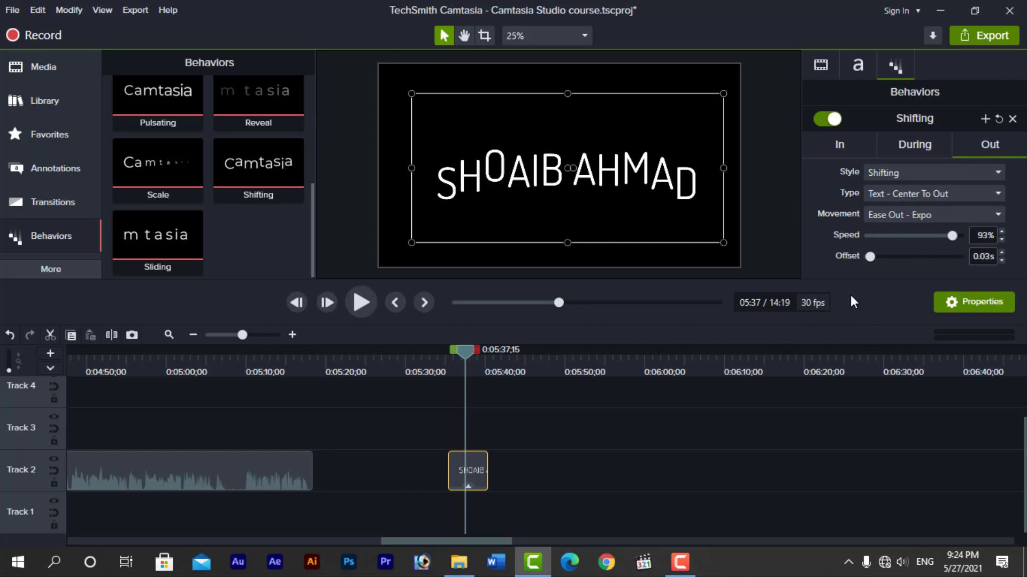
{"action": "left_click", "coordinate": [927, 216]}
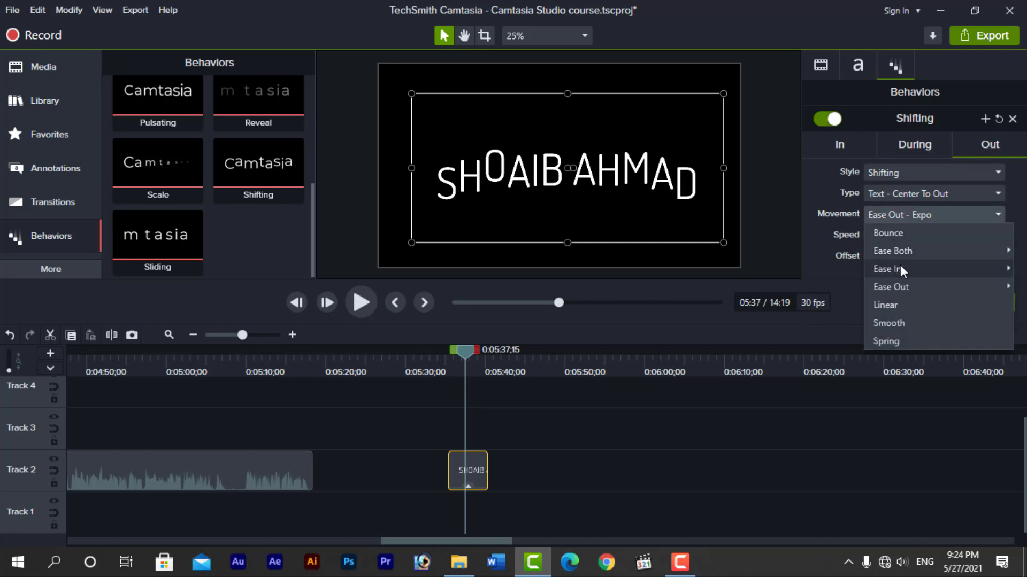
{"action": "left_click", "coordinate": [899, 340]}
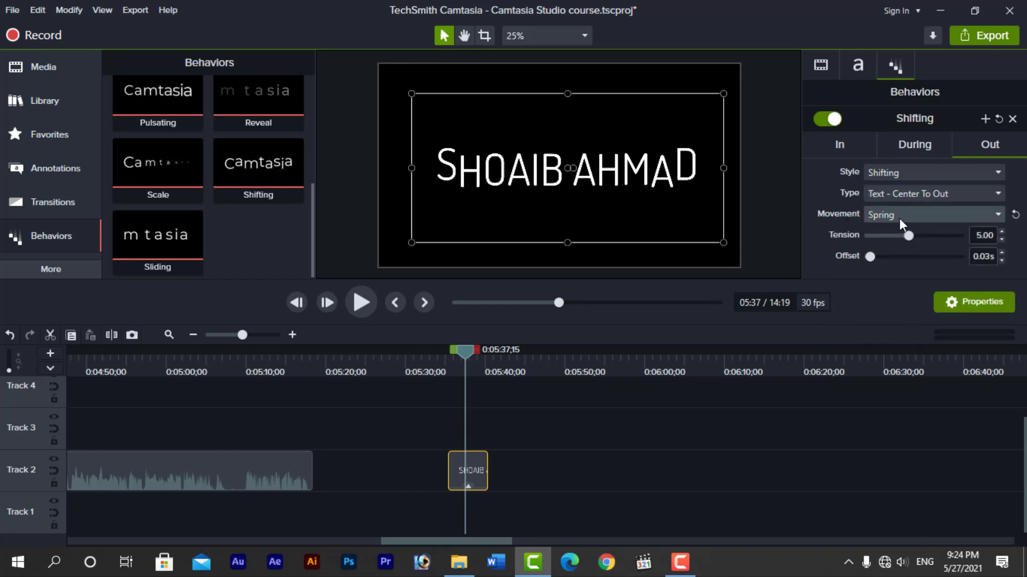
Switch the exit style to Reveal and preview the exit animation
{"action": "left_click", "coordinate": [897, 174]}
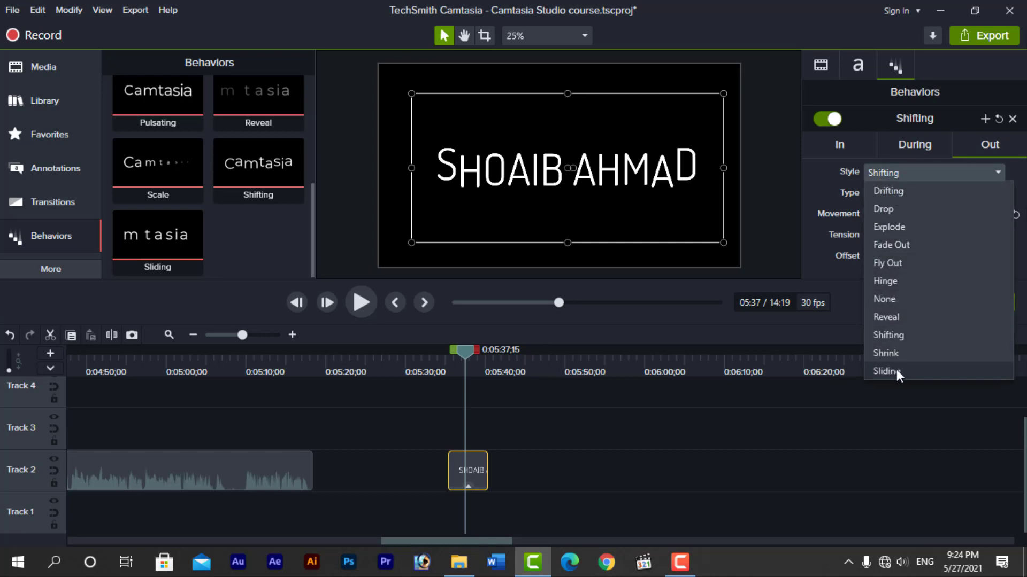
{"action": "left_click", "coordinate": [891, 318]}
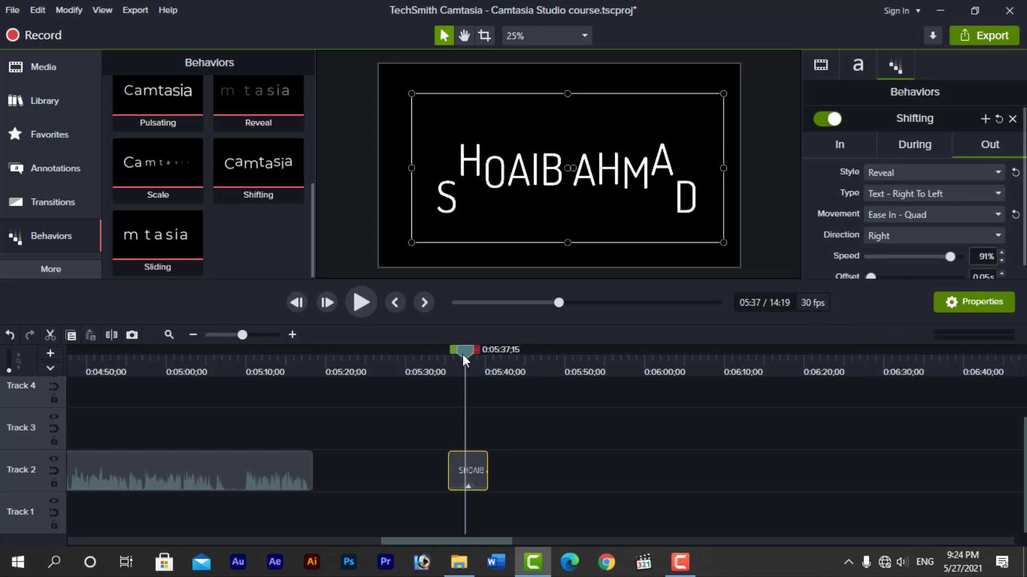
{"action": "left_click_drag", "start_coordinate": [463, 354], "coordinate": [446, 356]}
{"action": "key", "text": "space"}
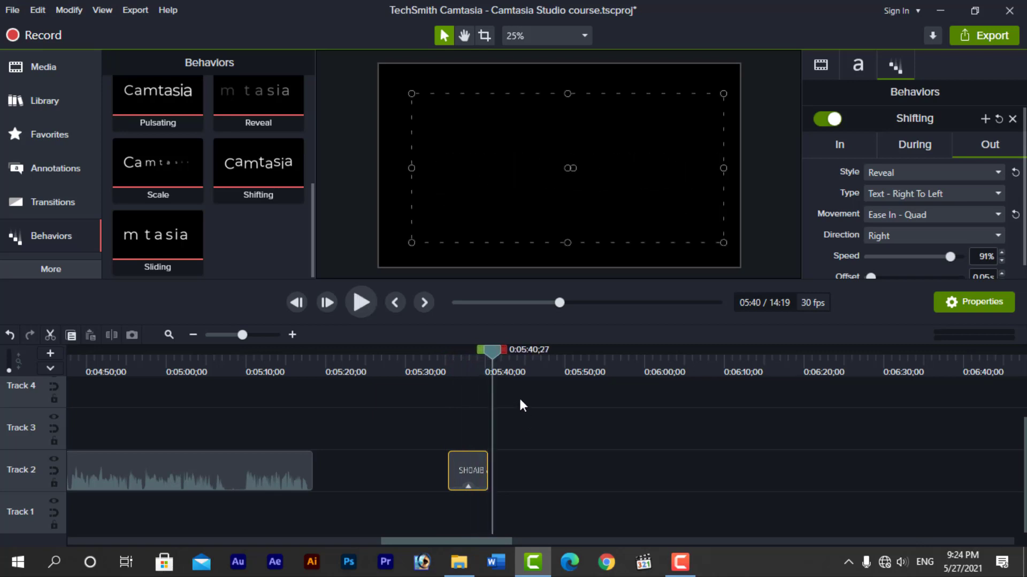
{"action": "left_click_drag", "start_coordinate": [498, 347], "coordinate": [462, 351]}
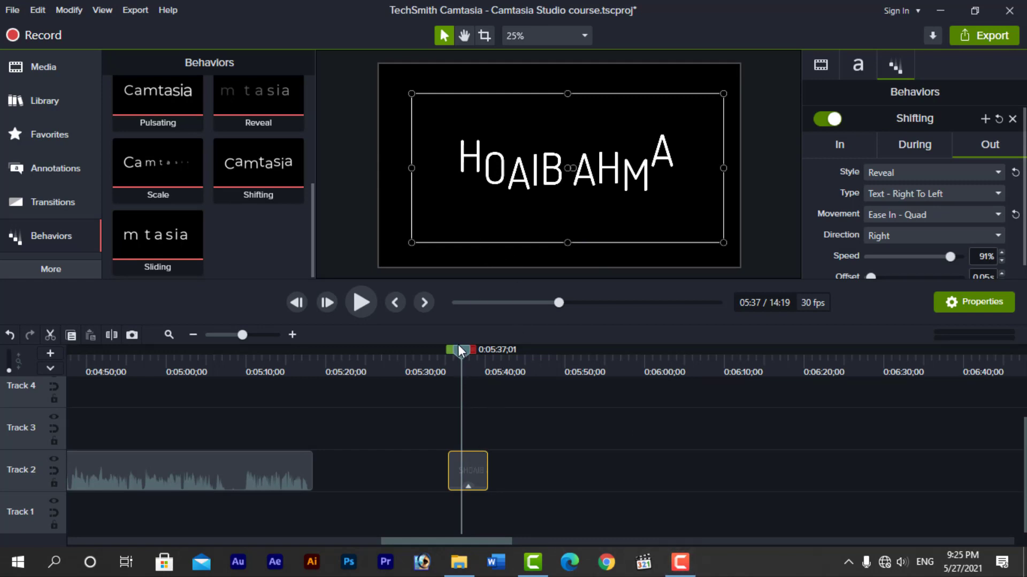
{"action": "left_click_drag", "start_coordinate": [459, 353], "coordinate": [331, 359]}
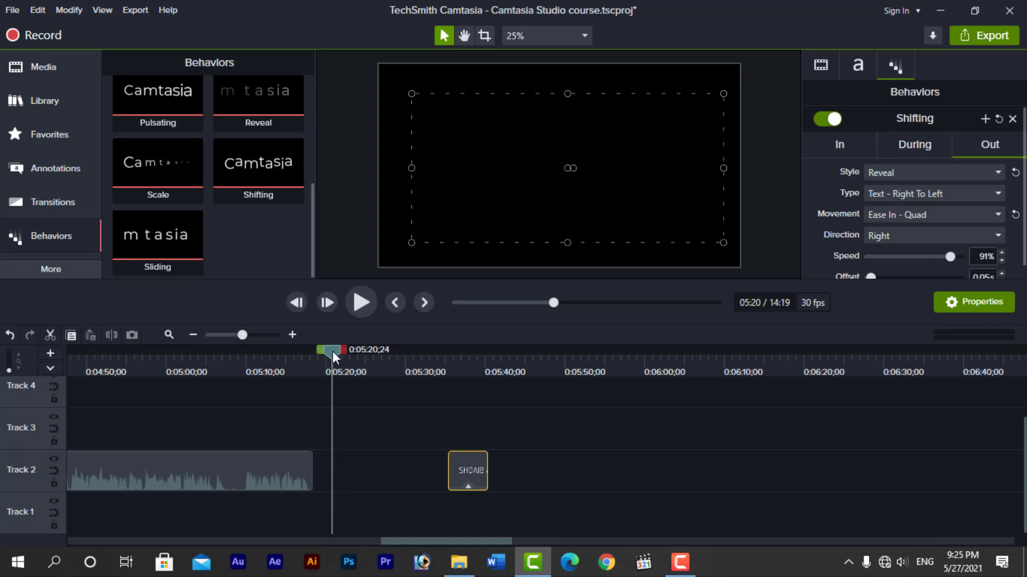
{"action": "mouse_move", "coordinate": [331, 354]}
{"action": "left_mouse_down"}
{"action": "mouse_move", "coordinate": [404, 353]}
{"action": "mouse_move", "coordinate": [336, 357]}
{"action": "left_mouse_up"}
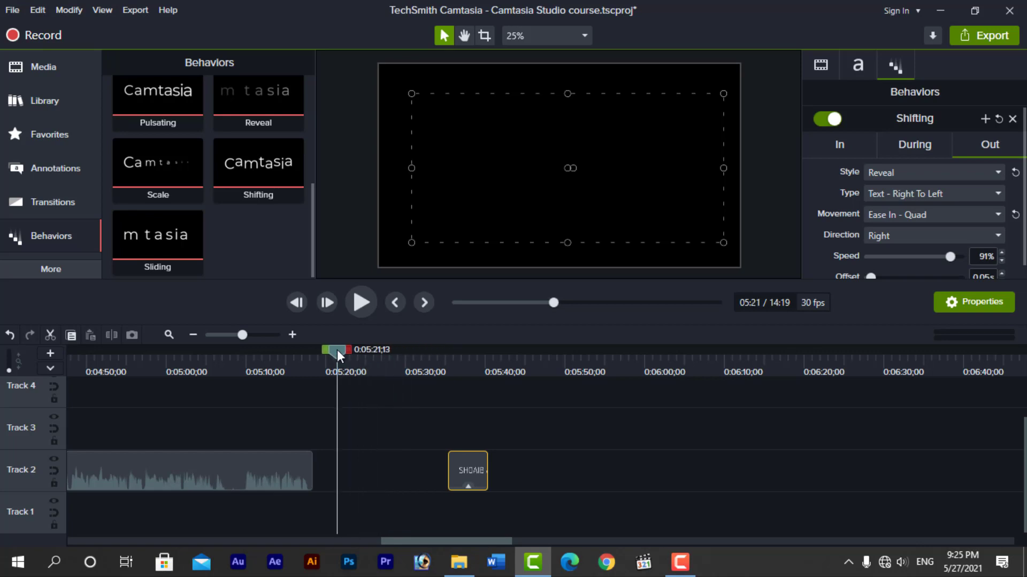